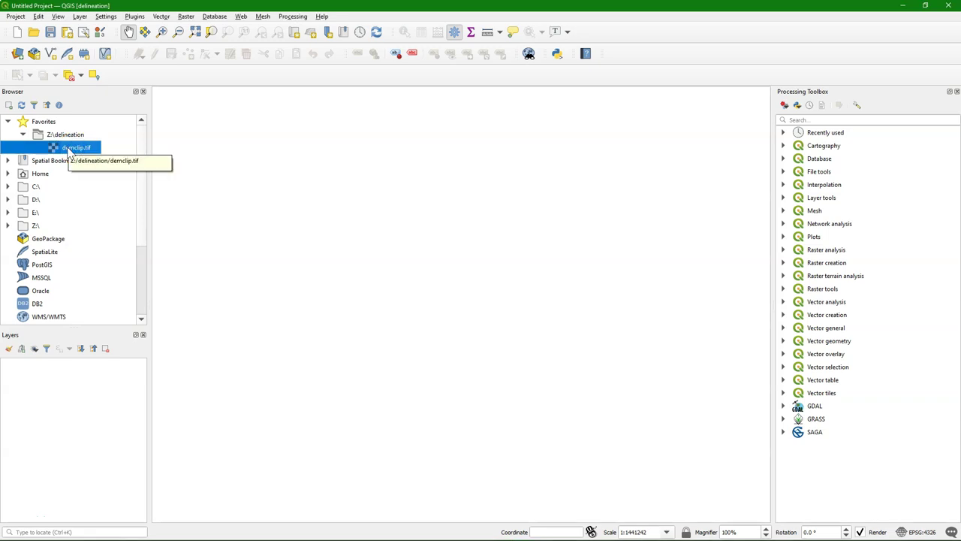
# - Load demclip.tif from the Browser onto the map as a greyscale elevation layer
pyautogui.moveTo(69, 151); pyautogui.dragTo(457, 267)
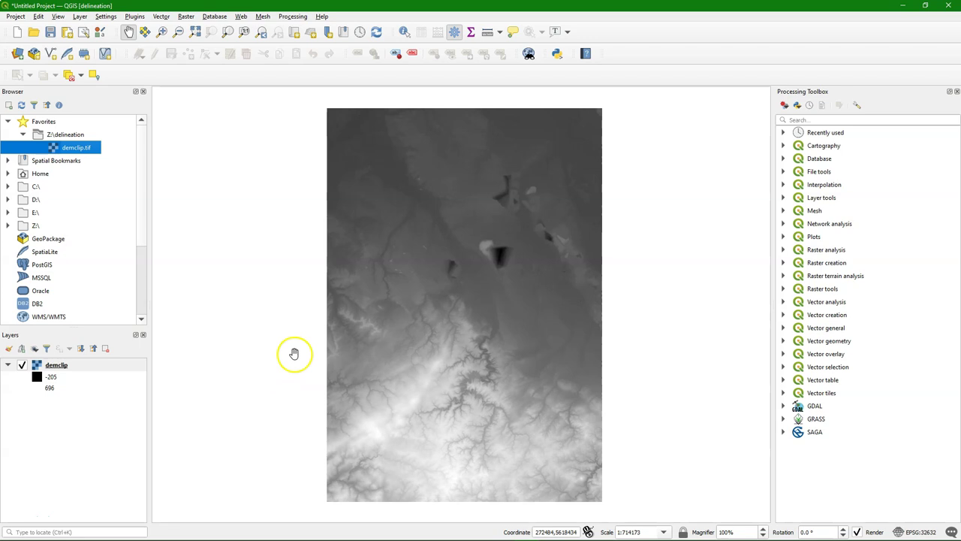
pyautogui.click(816, 122)
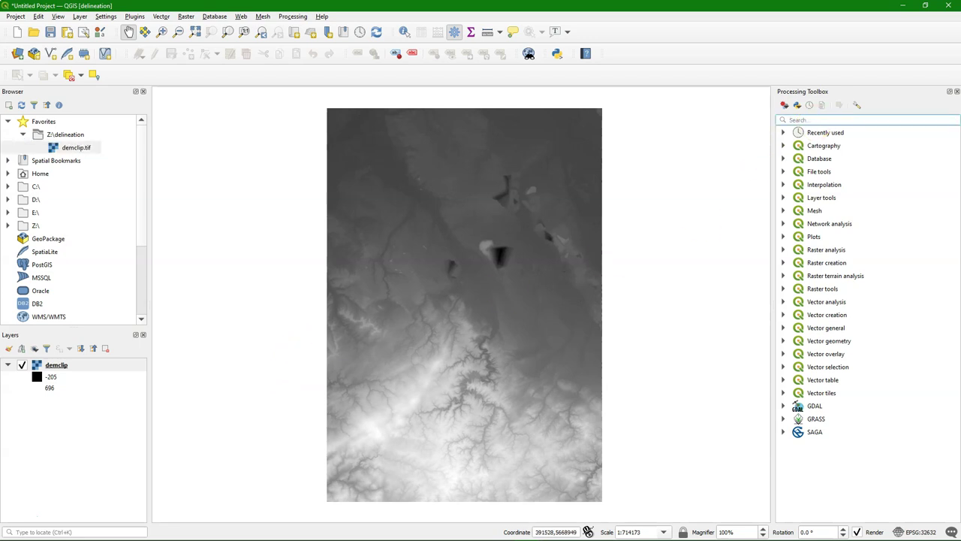
# - Find and open the SAGA Fill sinks (Wang & Liu) tool via a 'fill sink' search
pyautogui.write('fill sink')
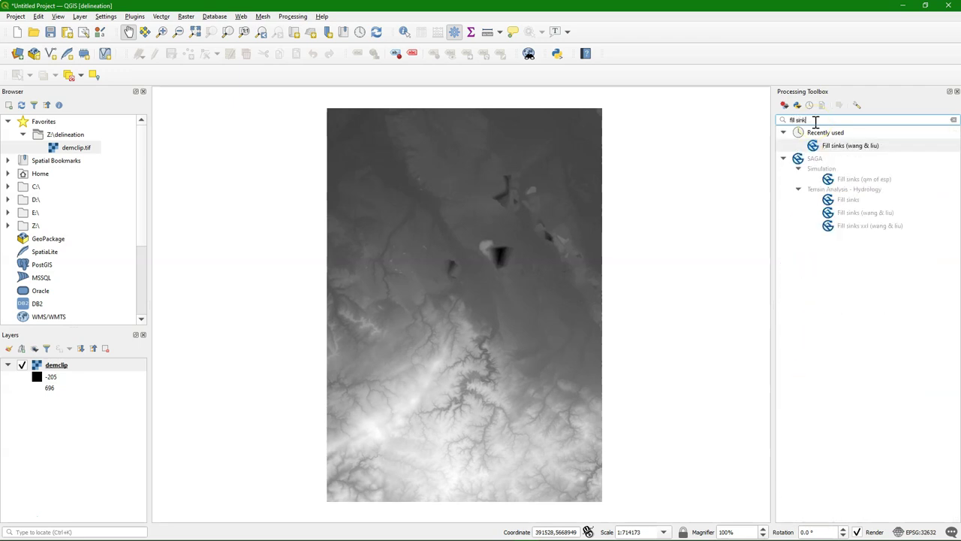
pyautogui.click(864, 147)
pyautogui.click(864, 214)
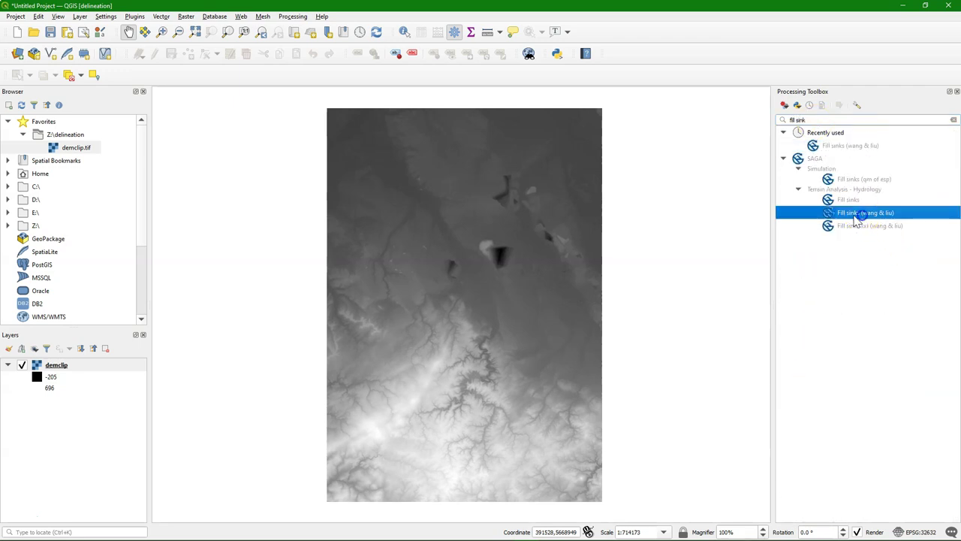
pyautogui.doubleClick(832, 214)
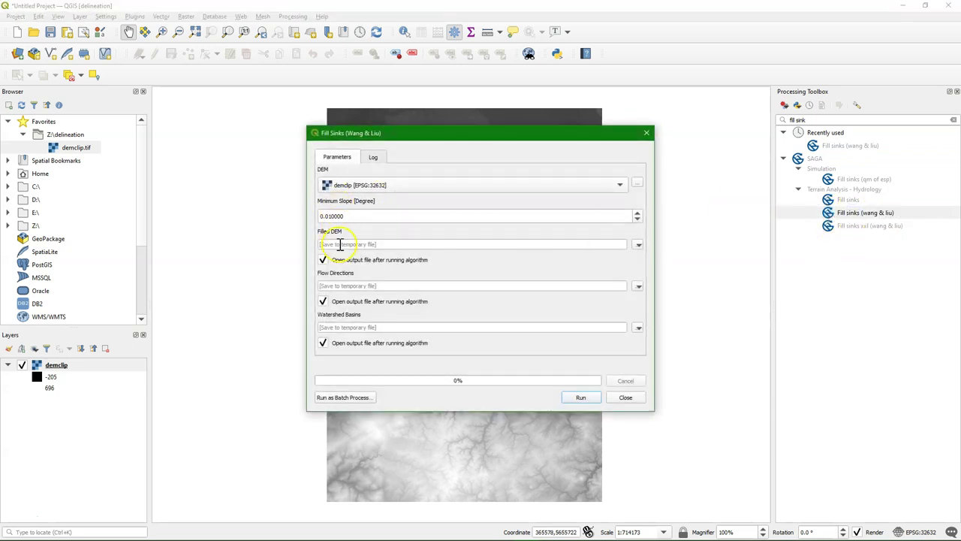
# - Save the filled DEM to file as DEM_Filled, skip flow directions and watershed basins, and run
pyautogui.click(637, 246)
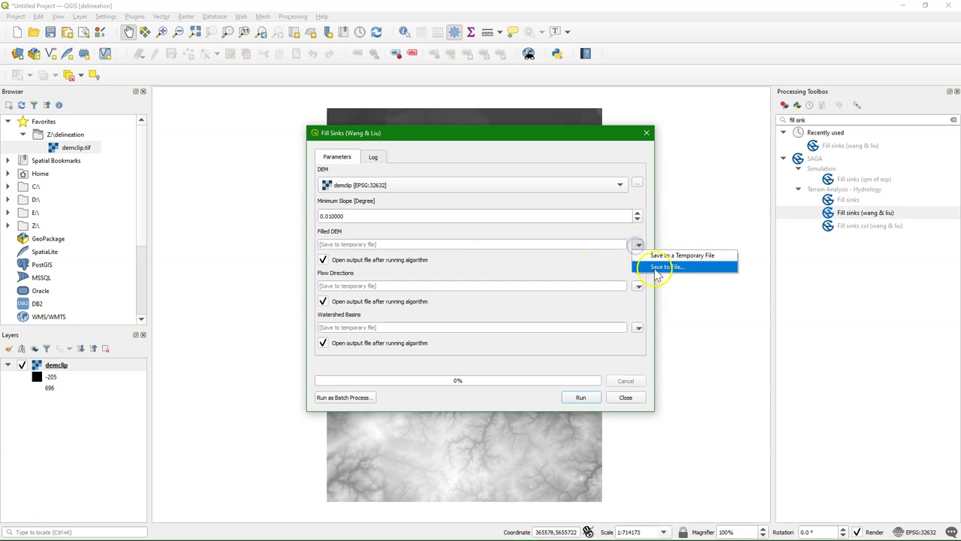
pyautogui.click(657, 269)
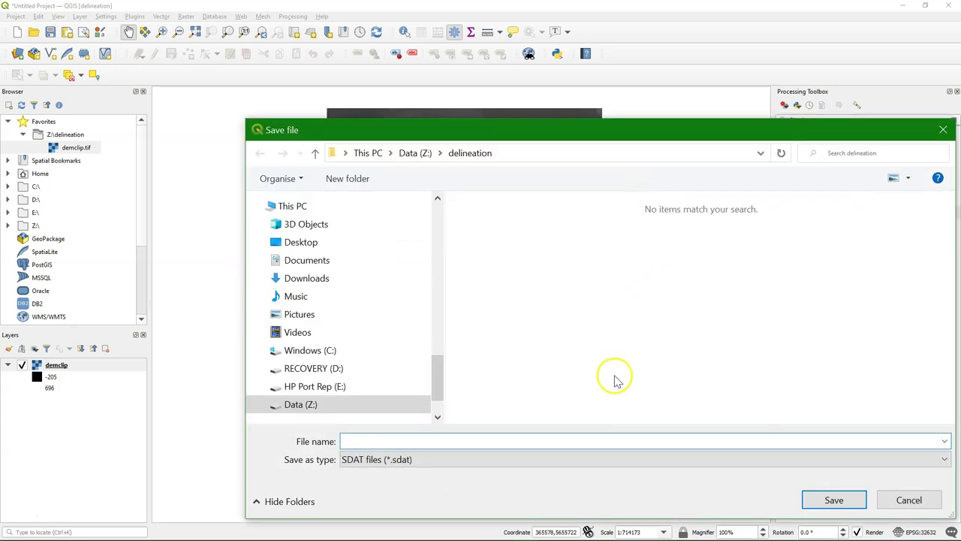
pyautogui.write('DEM_Filled')
pyautogui.click(847, 502)
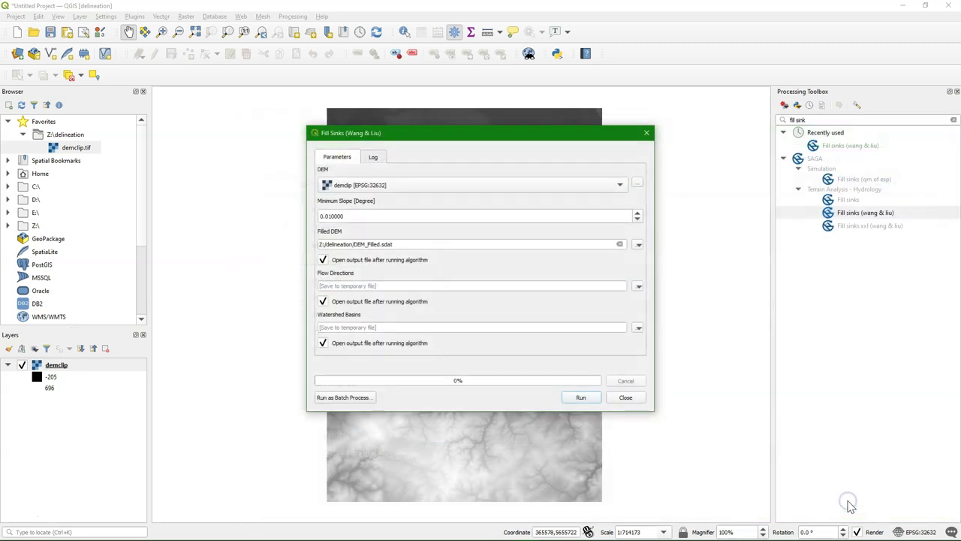
pyautogui.click(323, 301)
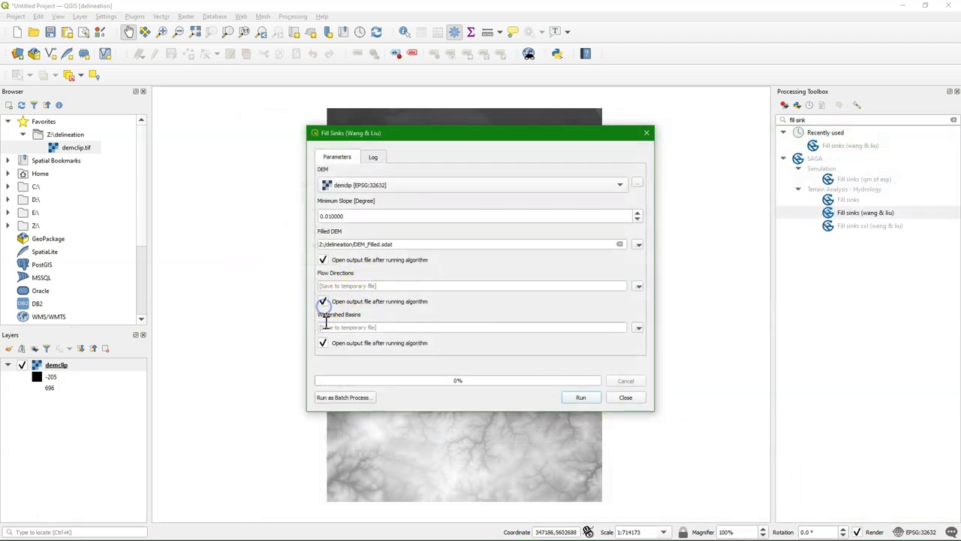
pyautogui.click(323, 342)
pyautogui.click(582, 400)
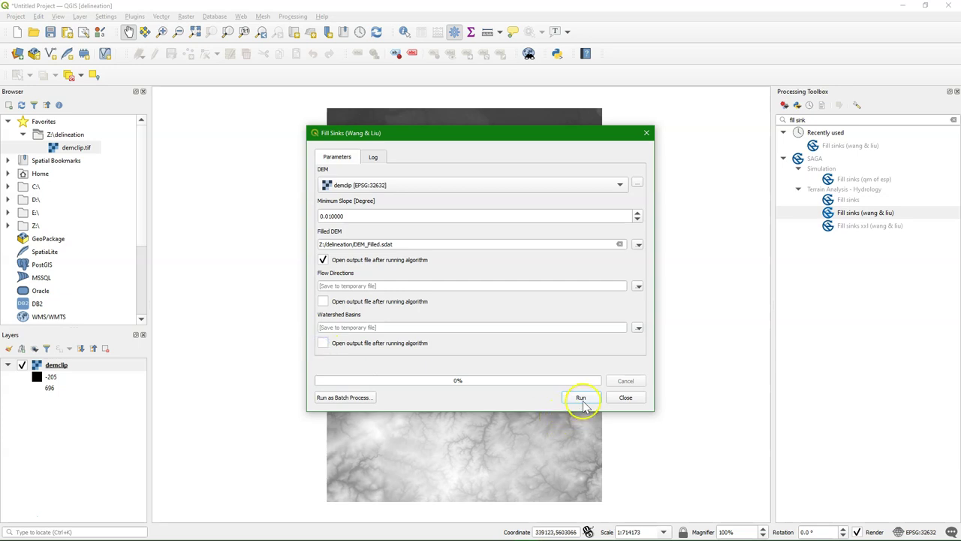
pyautogui.click(548, 338)
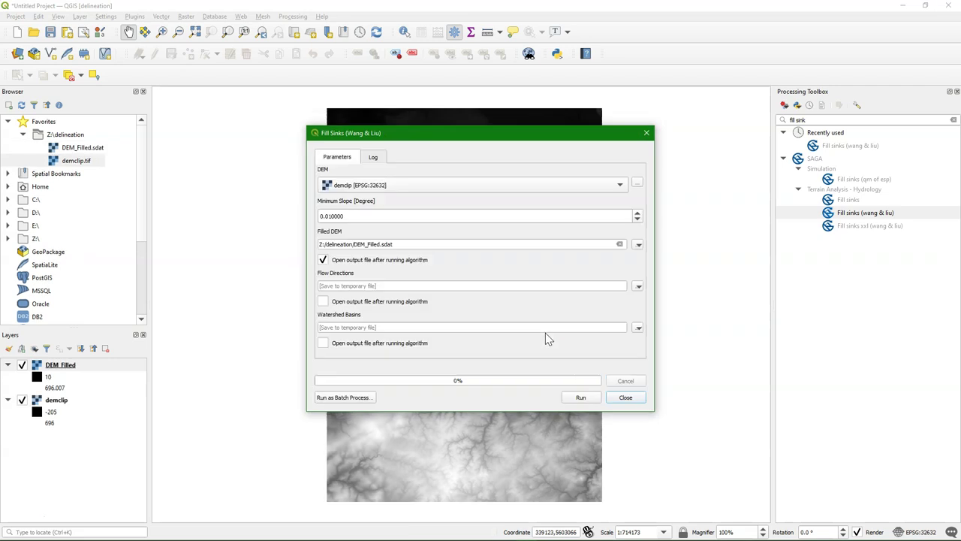
# - Remove the original demclip layer from the project
pyautogui.click(624, 397)
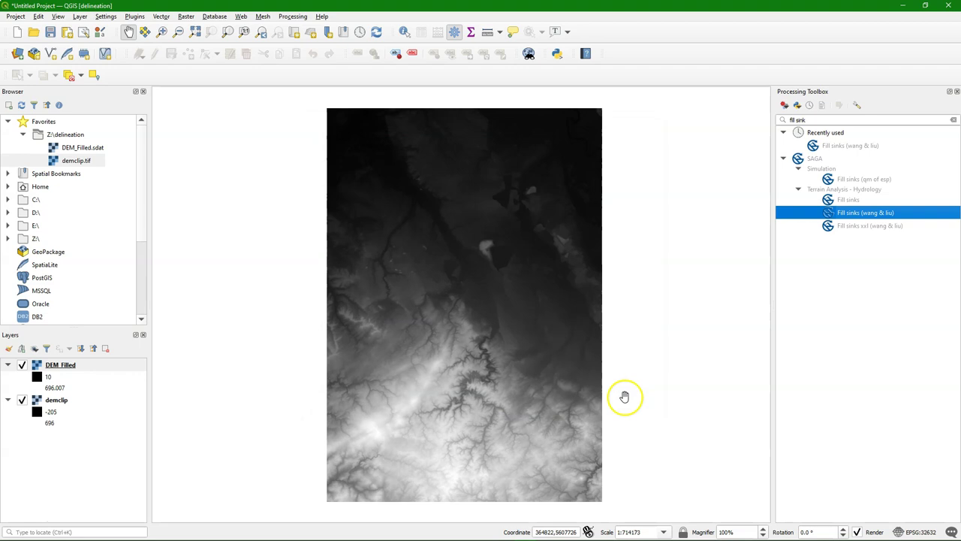
pyautogui.click(55, 400)
pyautogui.rightClick(55, 401)
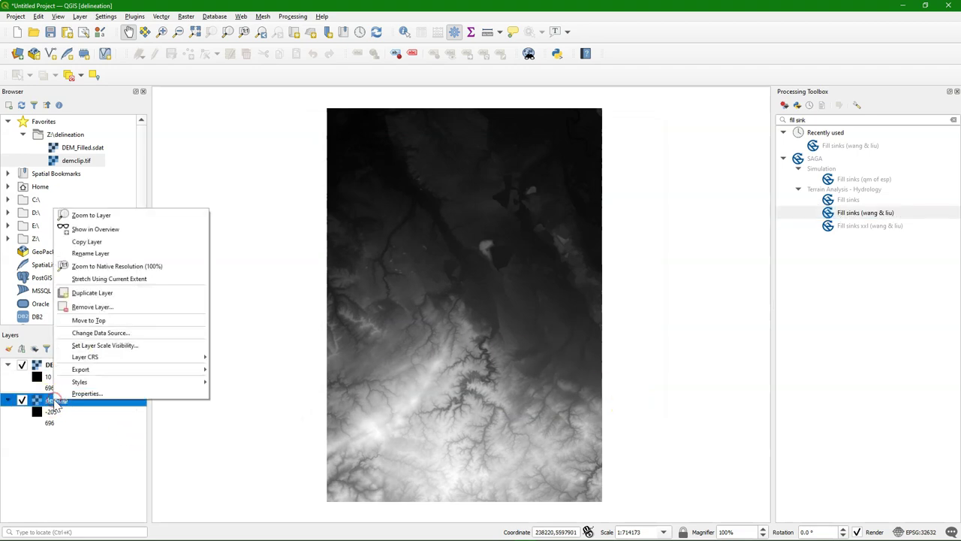
pyautogui.click(89, 306)
pyautogui.click(474, 290)
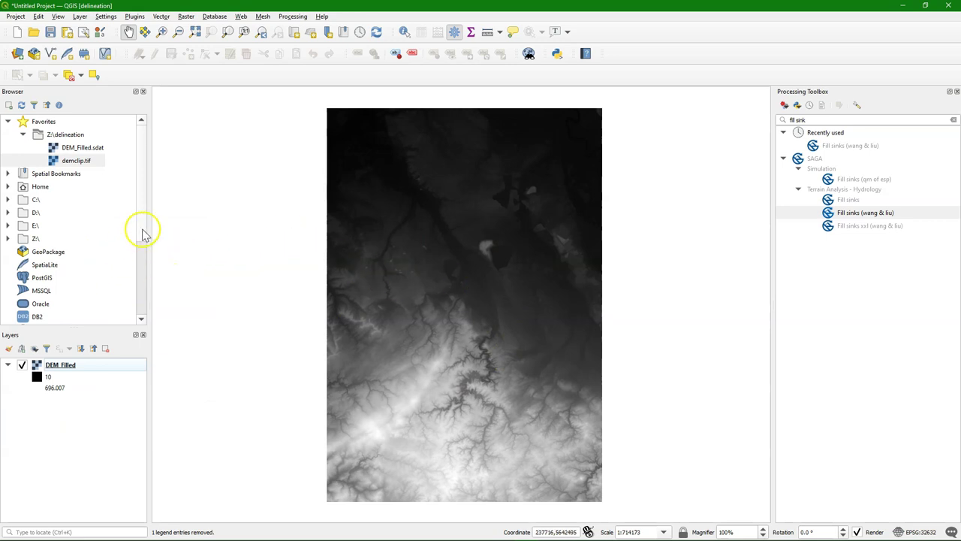
# - Add the XYZ Tiles OpenStreetMap basemap to the map
pyautogui.scroll(-2, 144, 255)
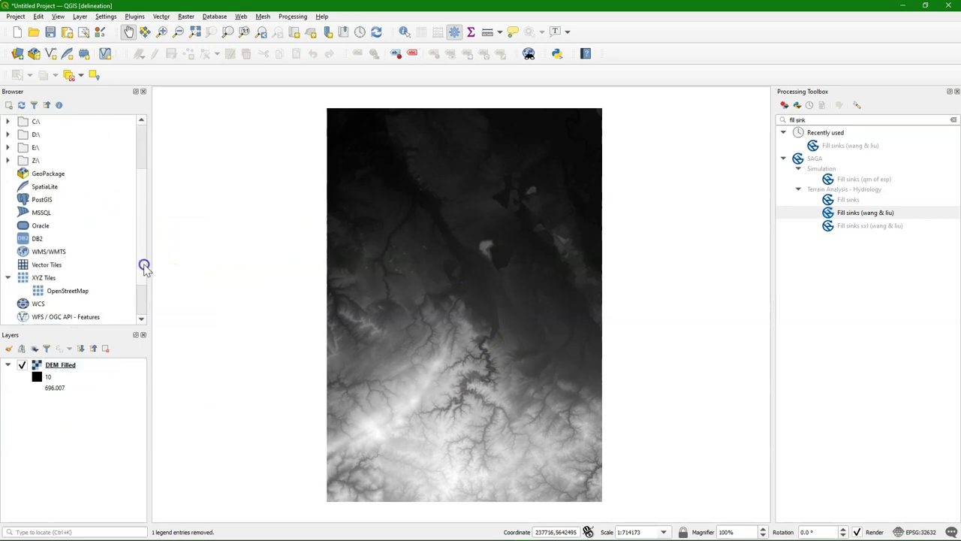
pyautogui.click(60, 290)
pyautogui.moveTo(469, 275); pyautogui.dragTo(466, 274)
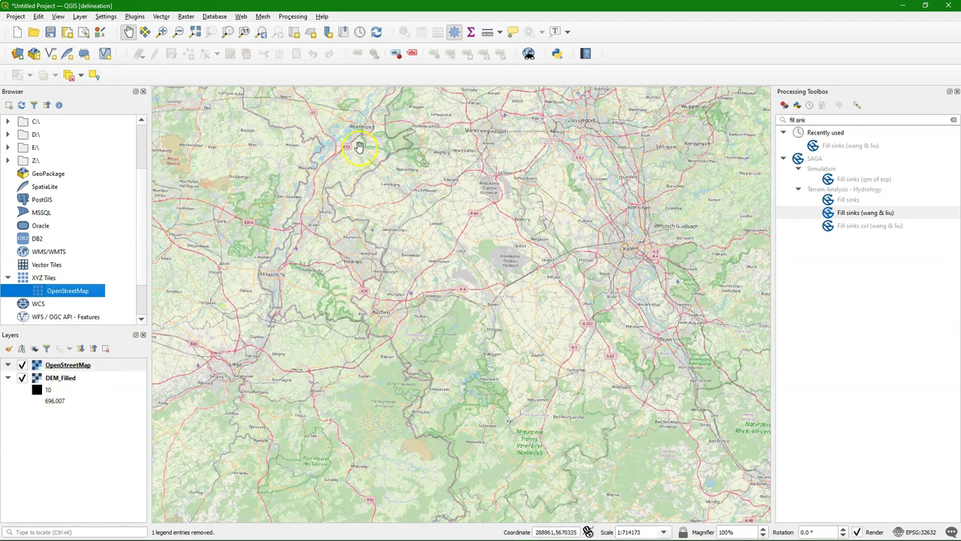
# - Zoom in on the river outlet and copy its coordinate in WGS84
pyautogui.scroll(2, 359, 146)
pyautogui.moveTo(361, 143); pyautogui.dragTo(400, 276)
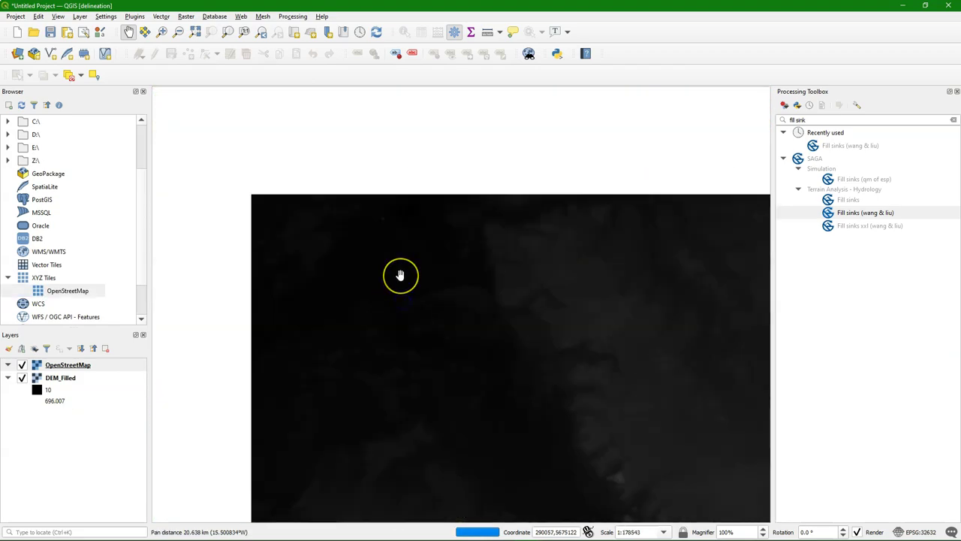
pyautogui.scroll(1, 384, 259)
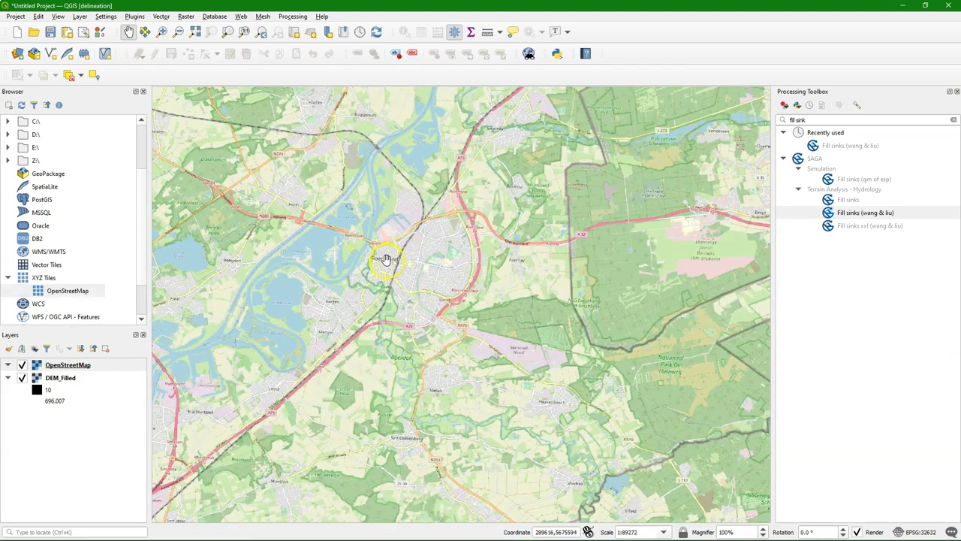
pyautogui.scroll(3, 350, 249)
pyautogui.scroll(2, 319, 188)
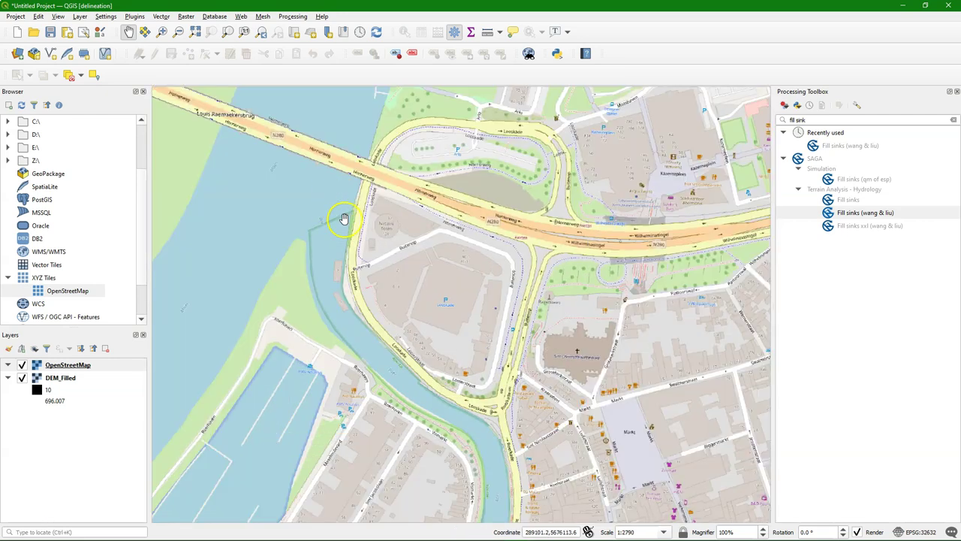
pyautogui.moveTo(343, 218); pyautogui.dragTo(438, 282)
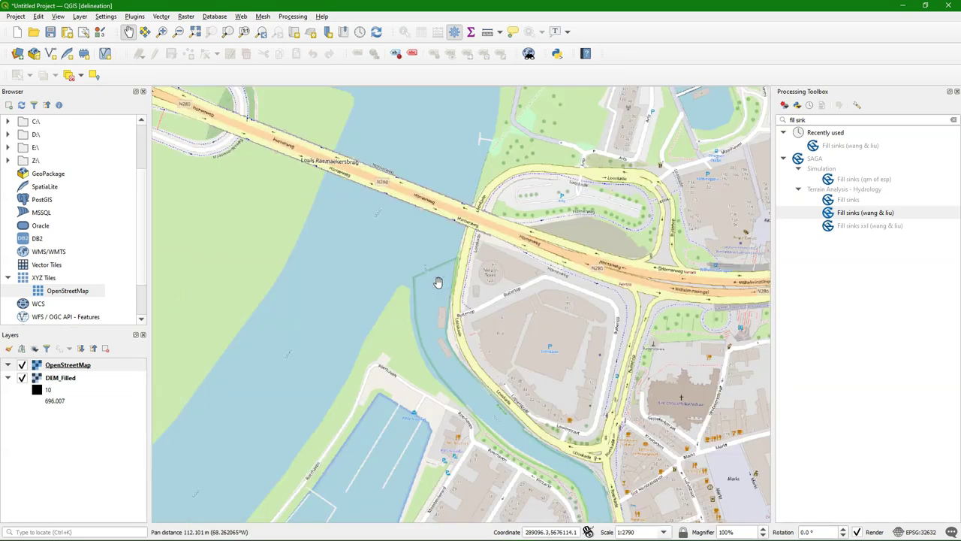
pyautogui.scroll(1, 438, 281)
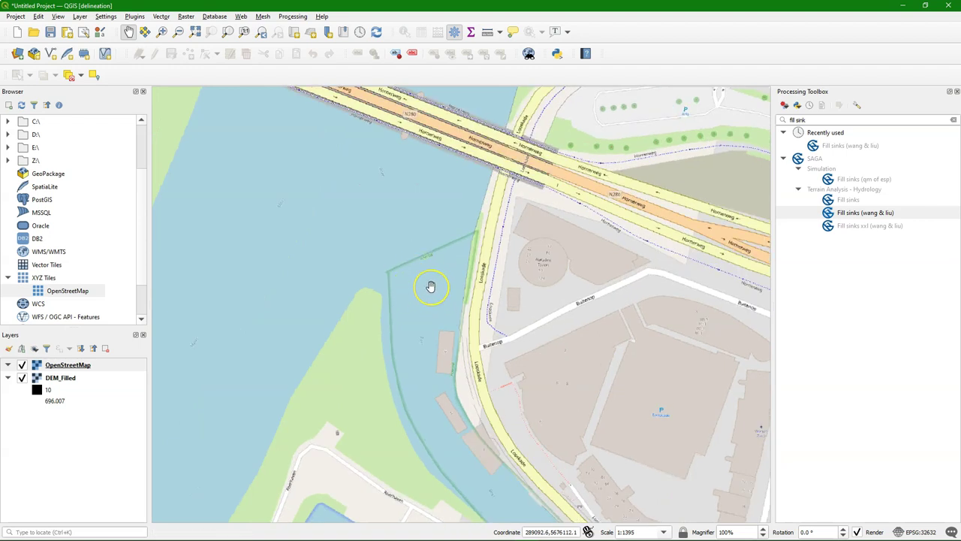
pyautogui.rightClick(431, 286)
pyautogui.moveTo(467, 294)
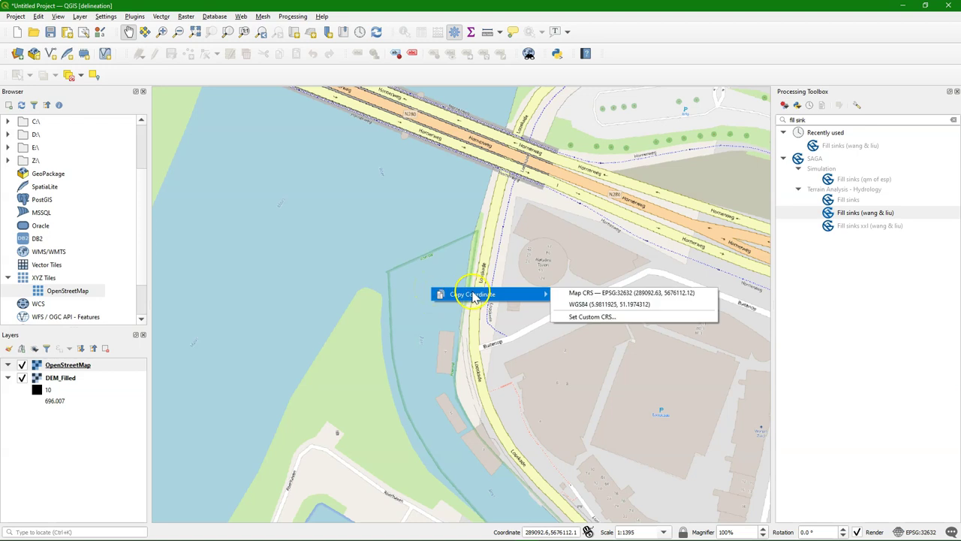
pyautogui.click(590, 304)
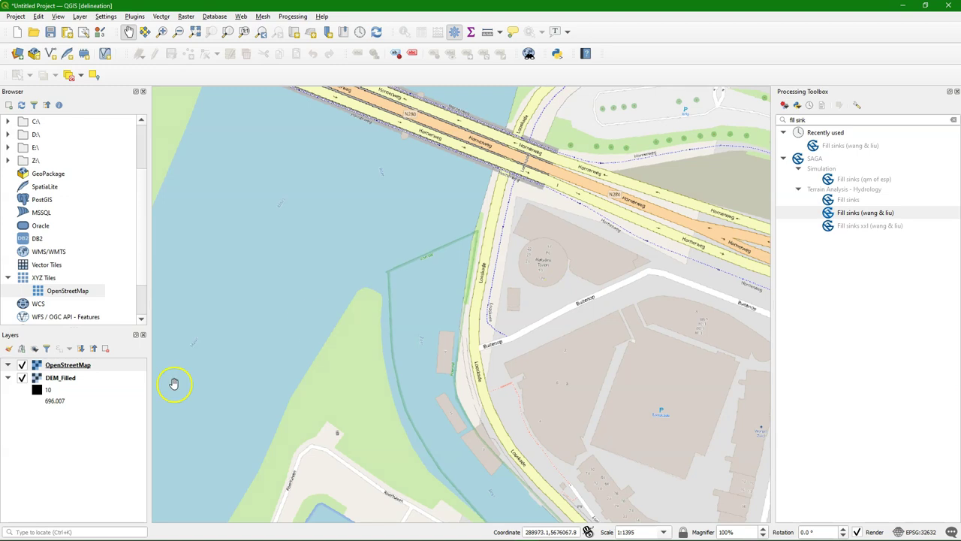
# - In Notepad, append ',1' to the pasted coordinates and add a 'Lon,Lat,ID' header line
pyautogui.hotkey('alt', 'Tab')
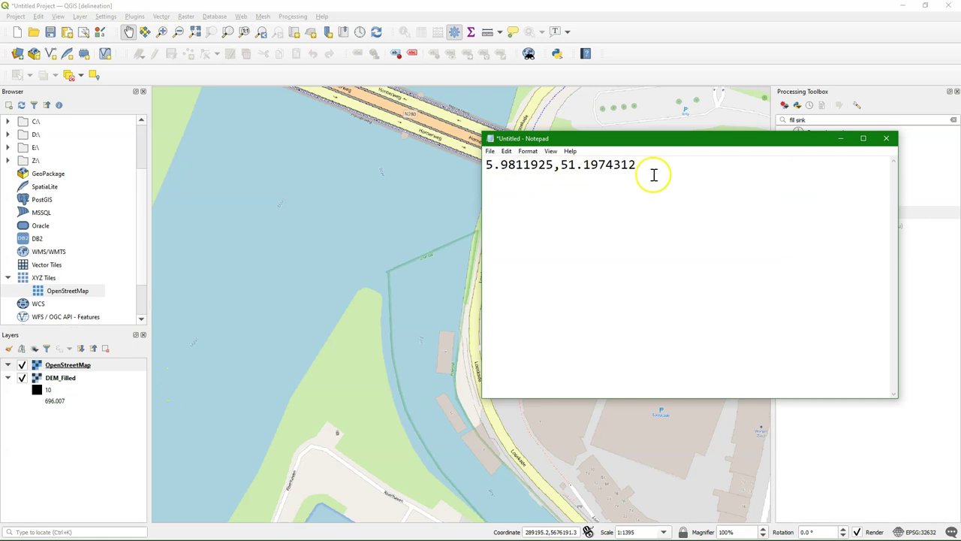
pyautogui.write(',1')
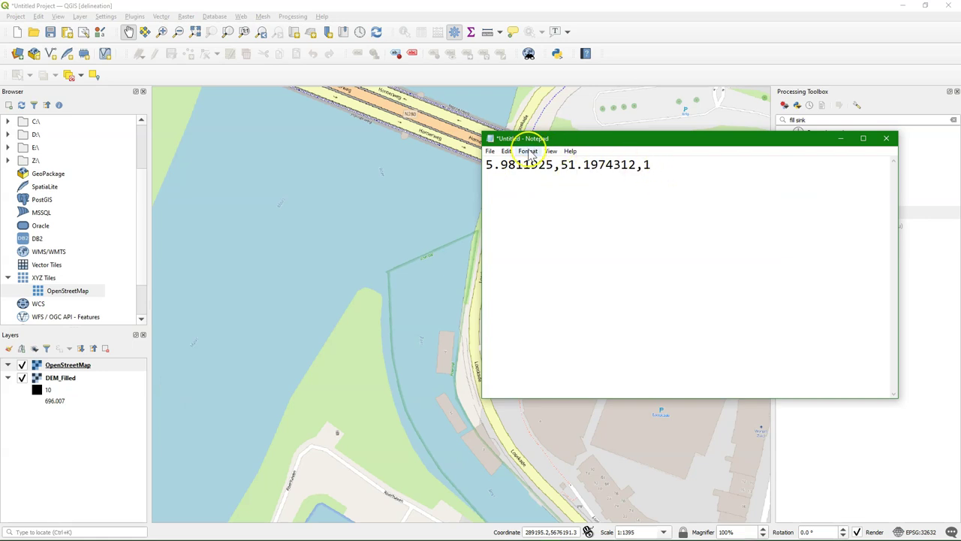
pyautogui.click(488, 165)
pyautogui.press('Return')
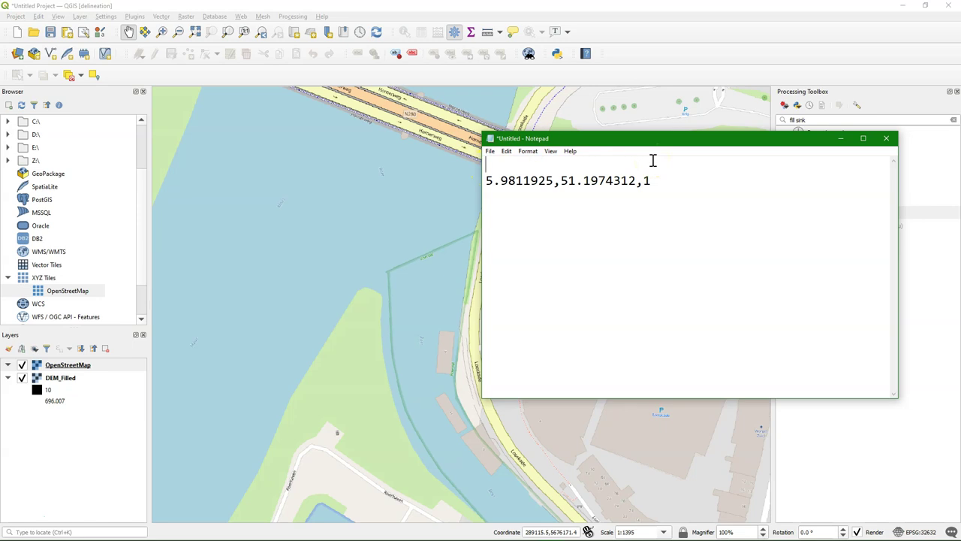
pyautogui.write('Lon,Lat,ID')
# - Save the note as pourpoint.csv with All Files type, then close Notepad
pyautogui.click(489, 151)
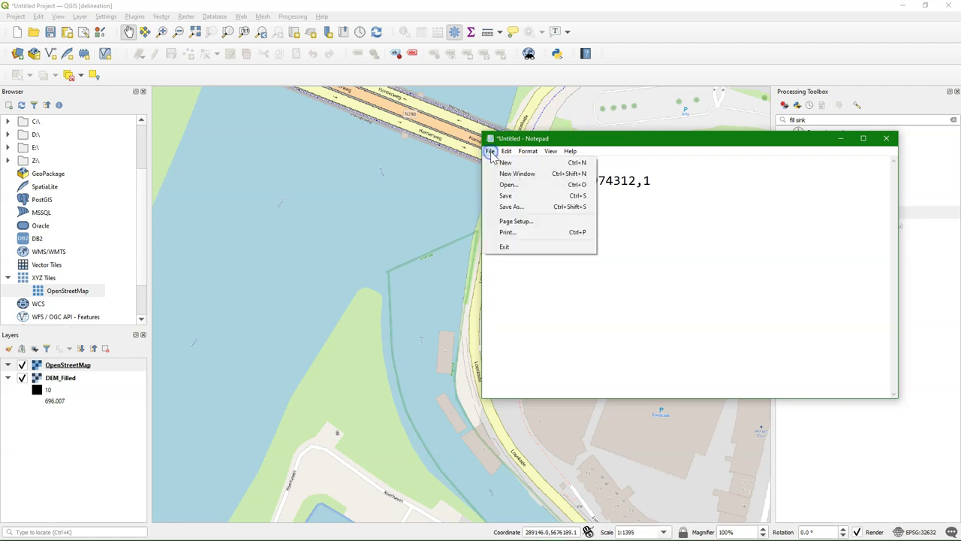
pyautogui.click(517, 208)
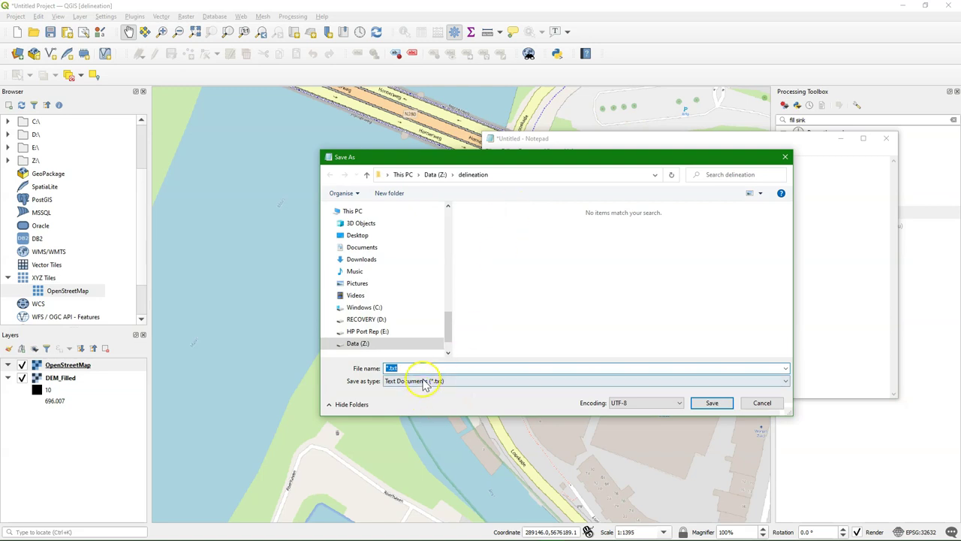
pyautogui.click(425, 380)
pyautogui.click(418, 390)
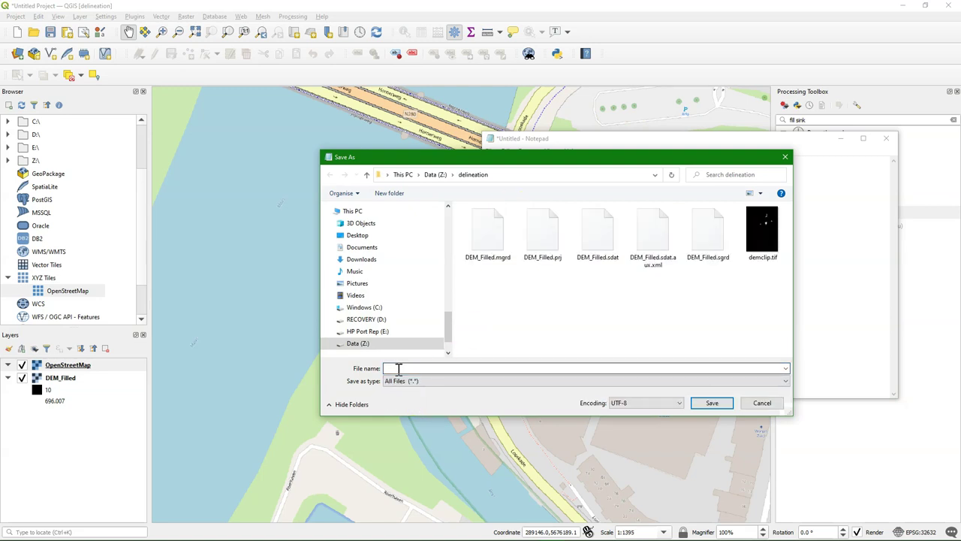
pyautogui.click(398, 368)
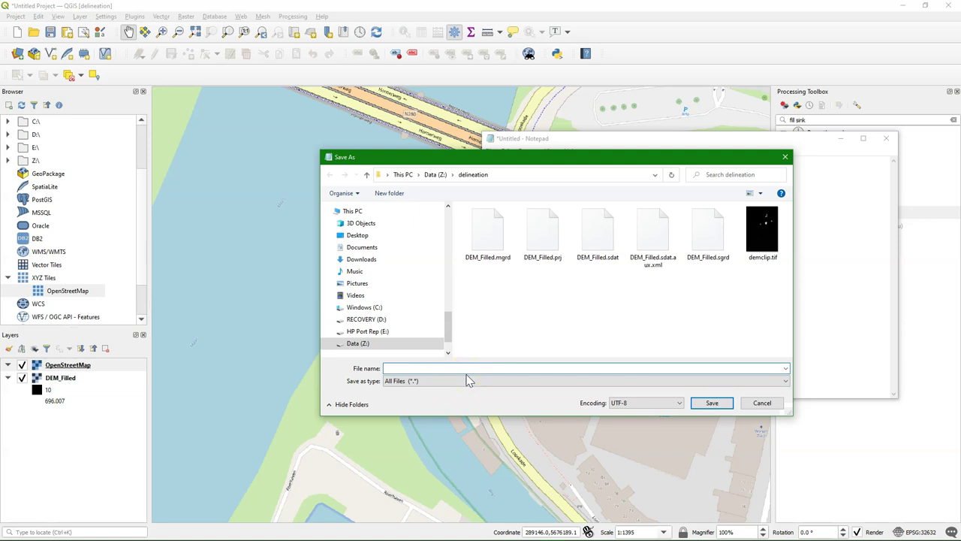
pyautogui.write('pourpoint.csv')
pyautogui.click(712, 403)
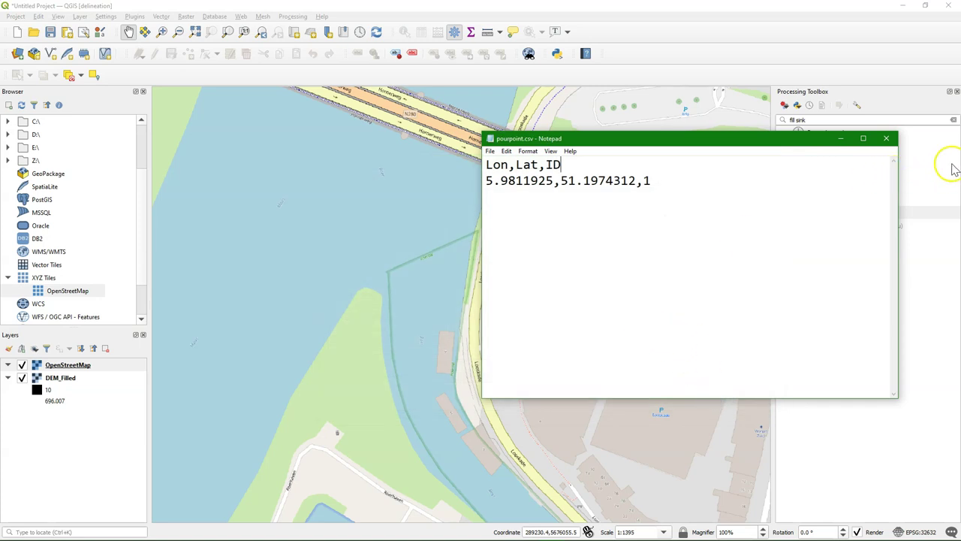
pyautogui.click(887, 140)
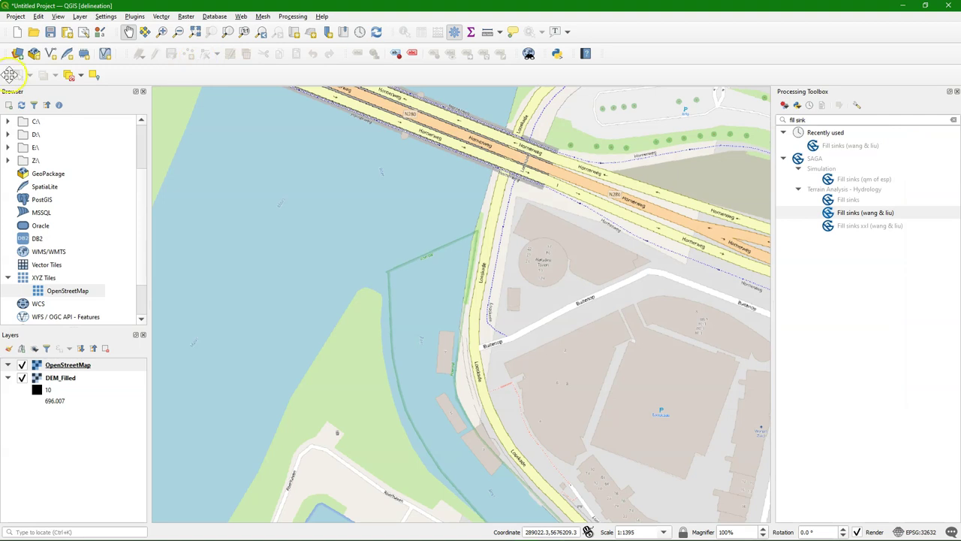
# - Add pourpoint.csv as a delimited text point layer using Lon as X and Lat as Y
pyautogui.click(17, 54)
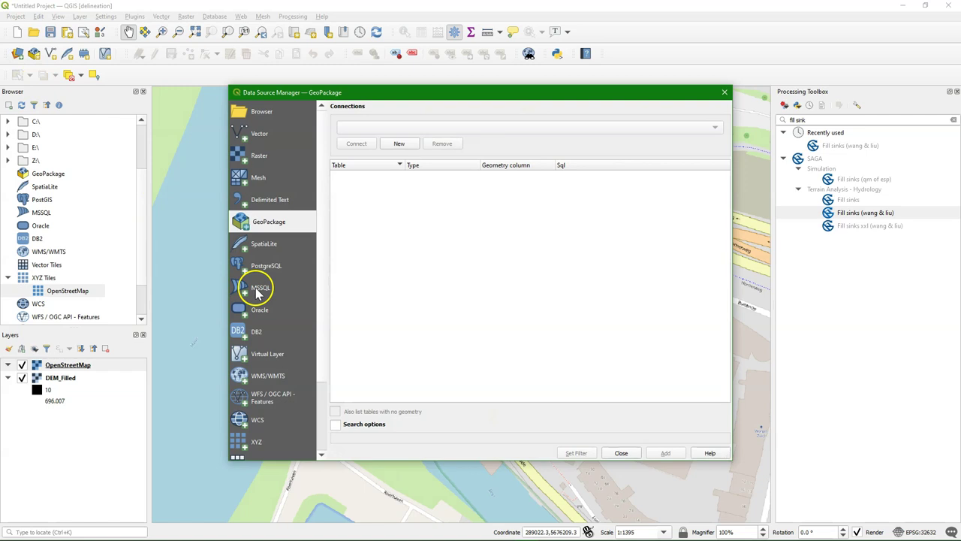
pyautogui.click(271, 200)
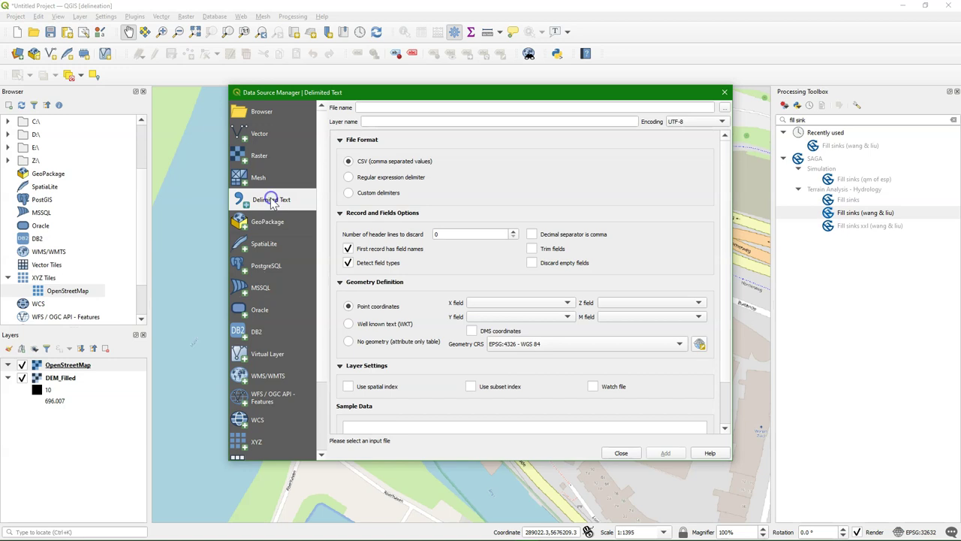
pyautogui.click(725, 108)
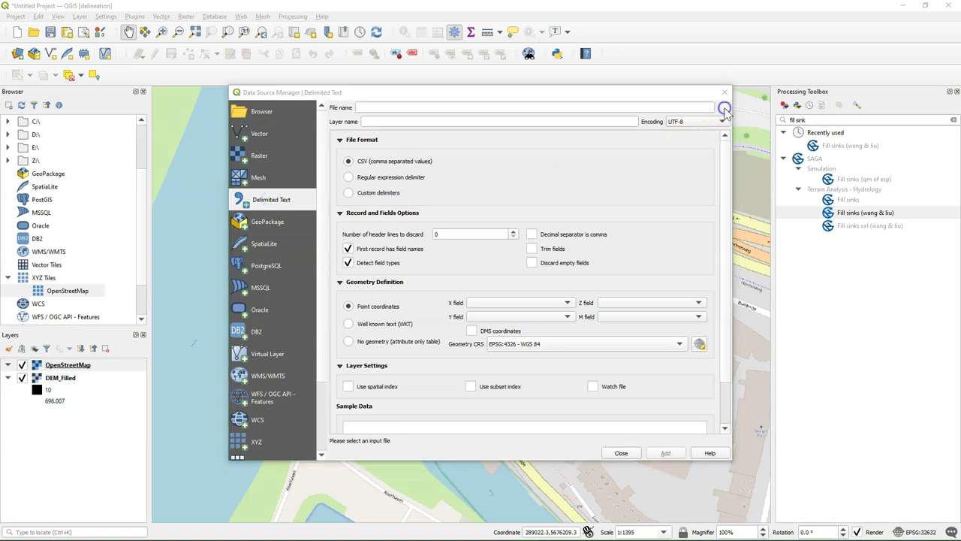
pyautogui.click(518, 259)
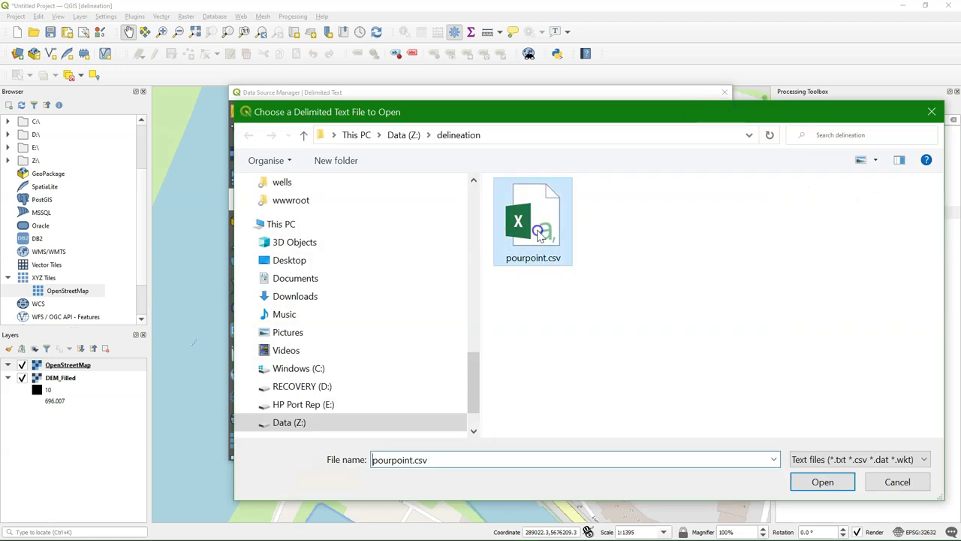
pyautogui.click(821, 482)
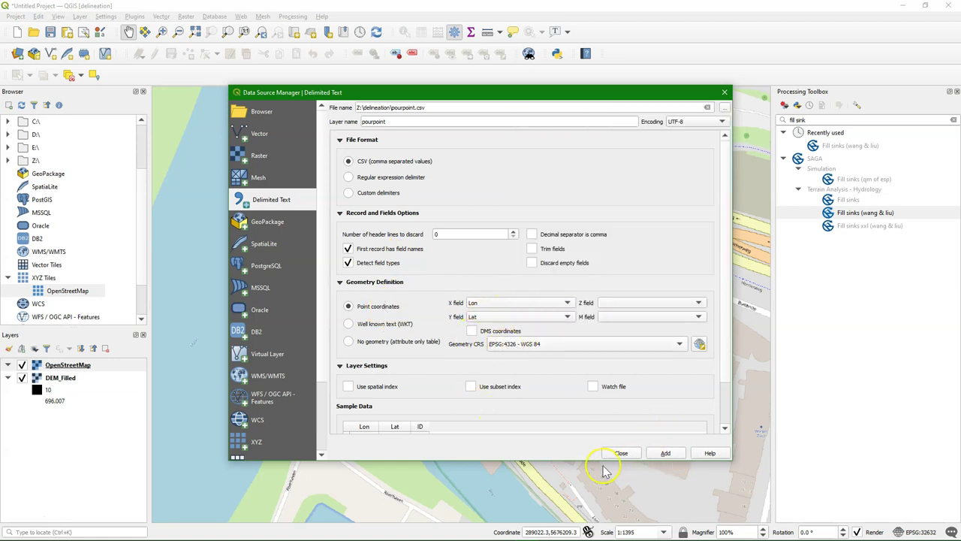
pyautogui.moveTo(584, 460); pyautogui.dragTo(584, 492)
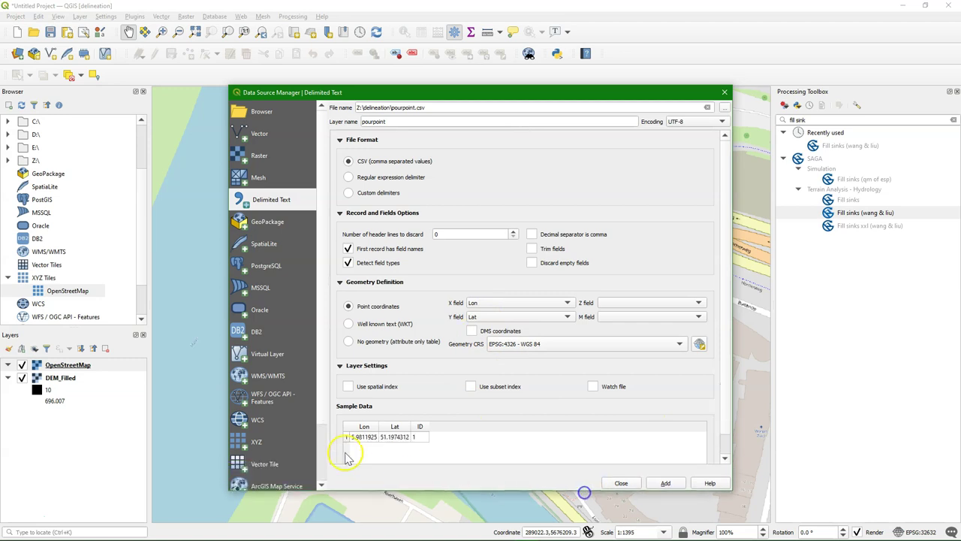
pyautogui.click(655, 487)
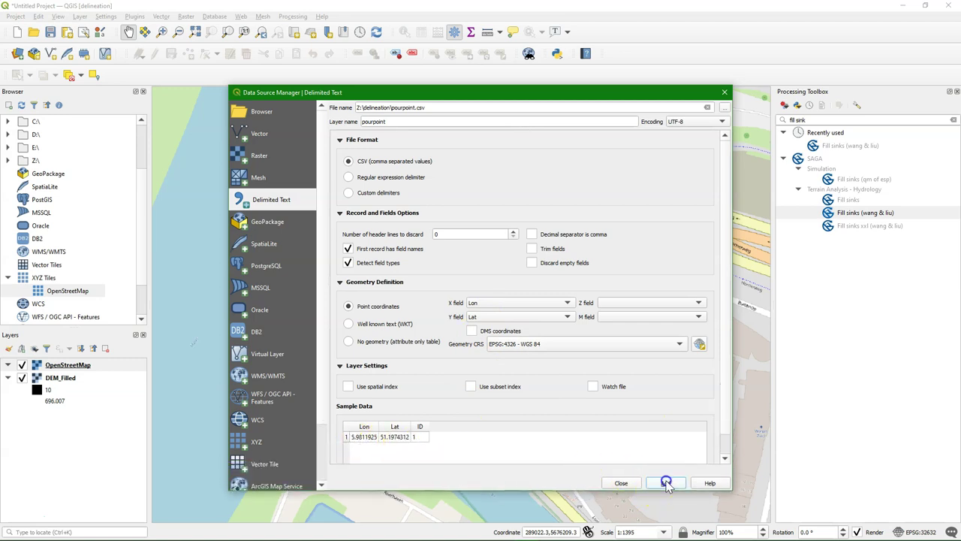
pyautogui.click(622, 483)
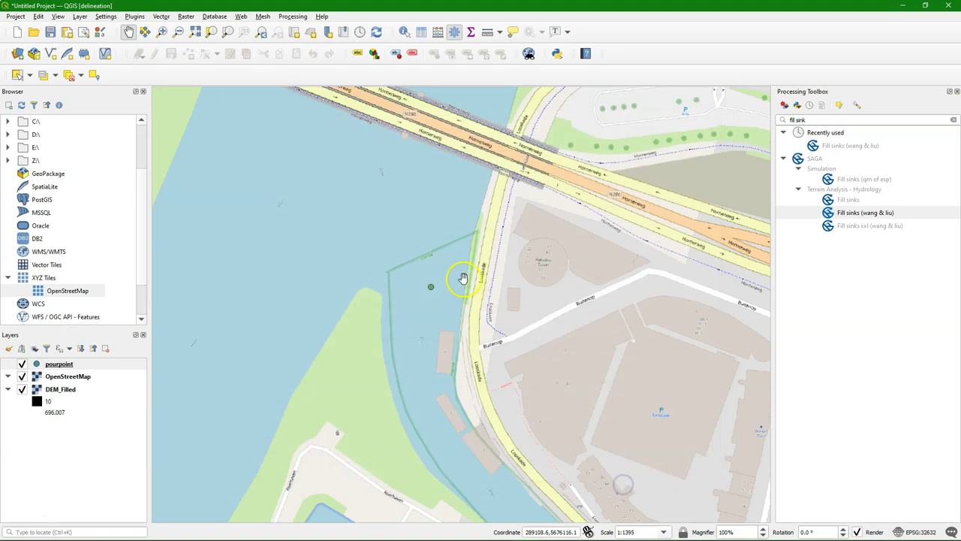
# - Export the pour point to catchment_data.gpkg as layer 'pourpoint' in EPSG:32632
pyautogui.click(429, 290)
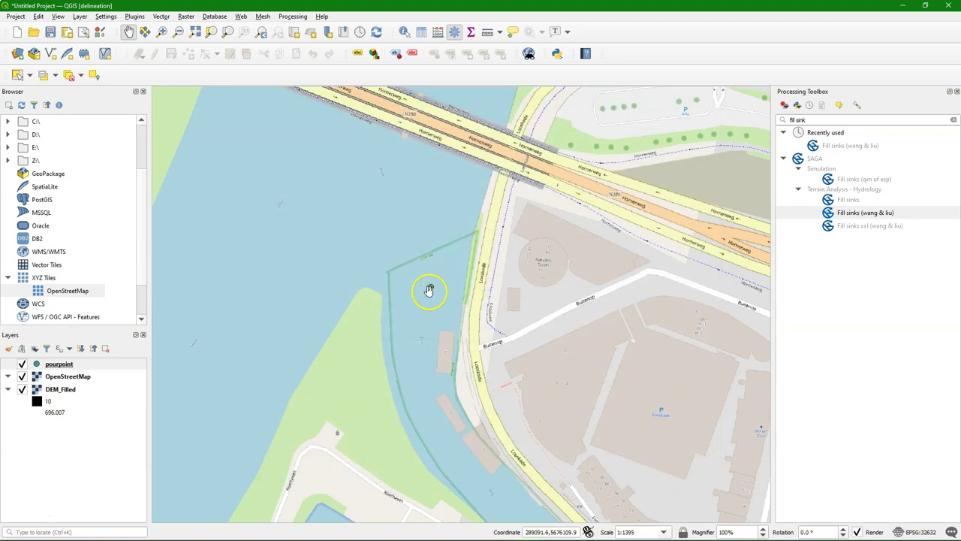
pyautogui.rightClick(54, 365)
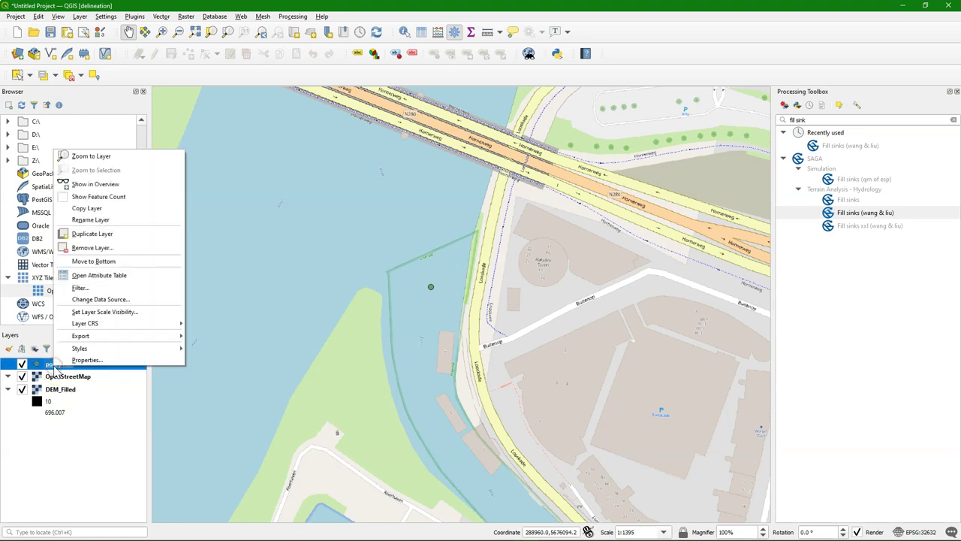
pyautogui.moveTo(122, 336)
pyautogui.click(250, 338)
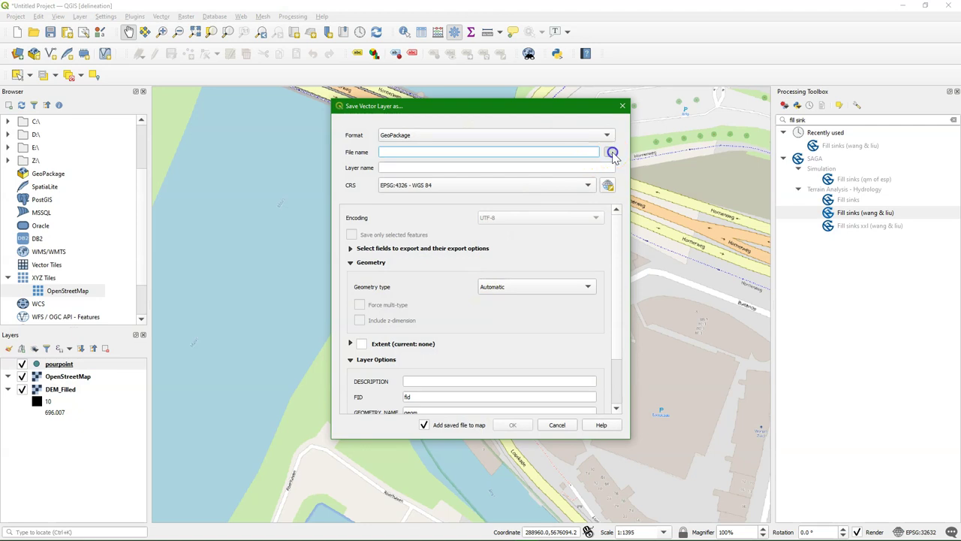
pyautogui.click(612, 152)
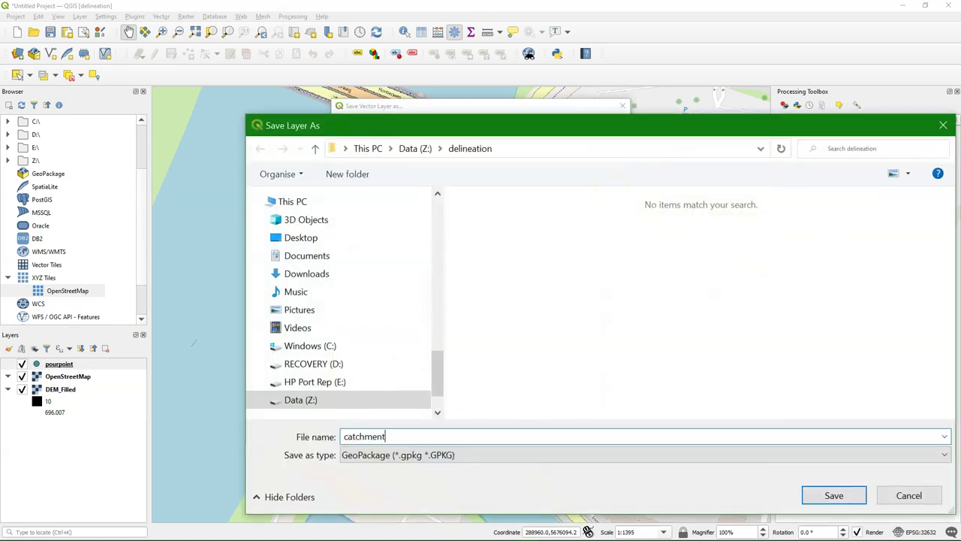
pyautogui.press('Return')
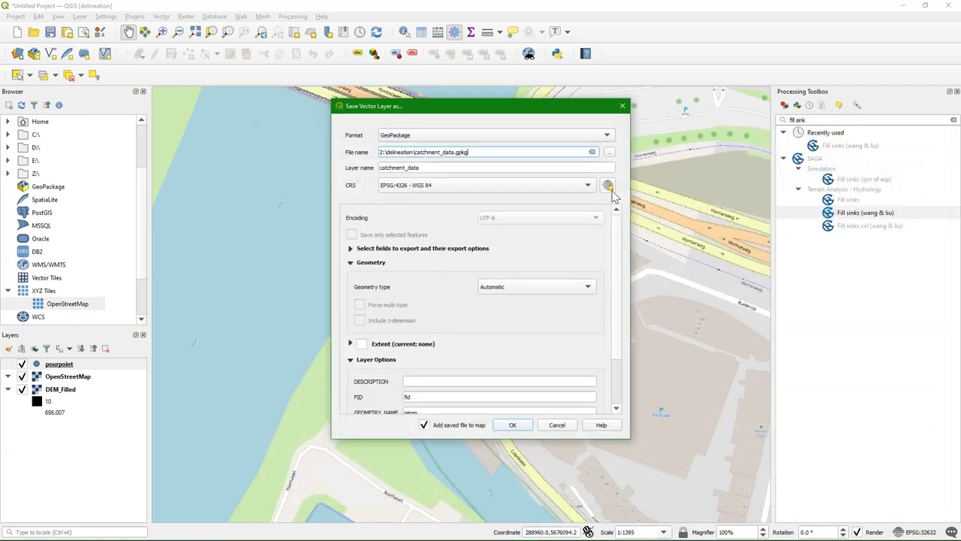
pyautogui.moveTo(435, 167); pyautogui.dragTo(355, 168)
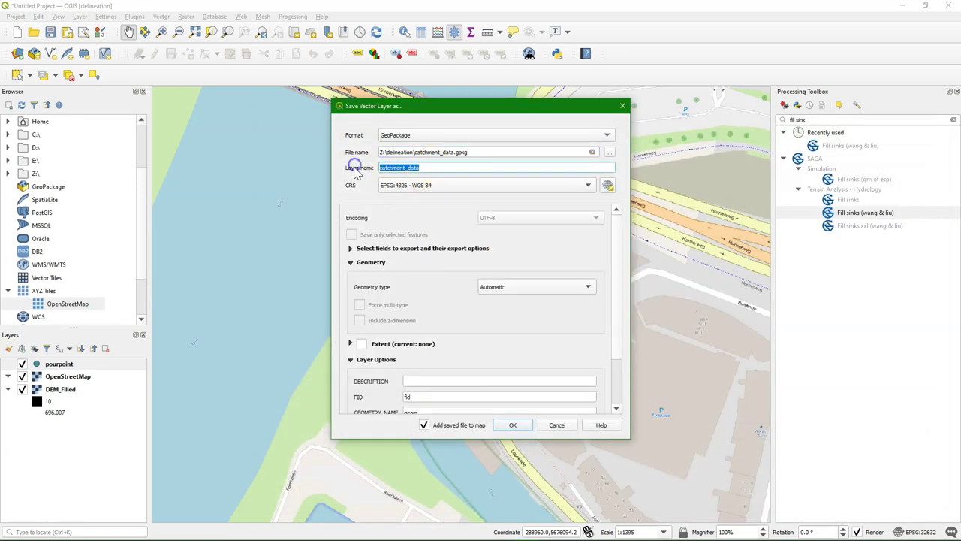
pyautogui.write('pourpoint')
pyautogui.click(486, 218)
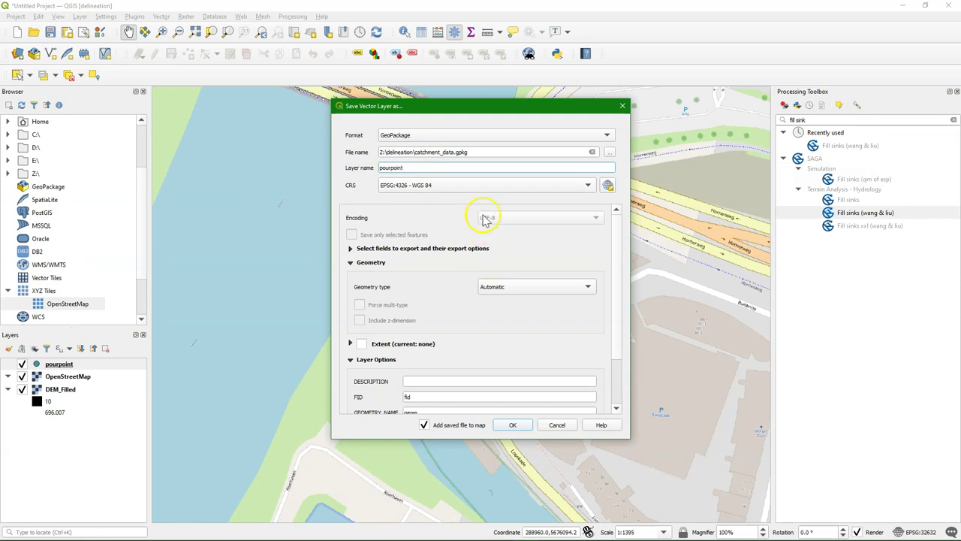
pyautogui.click(459, 185)
pyautogui.click(439, 191)
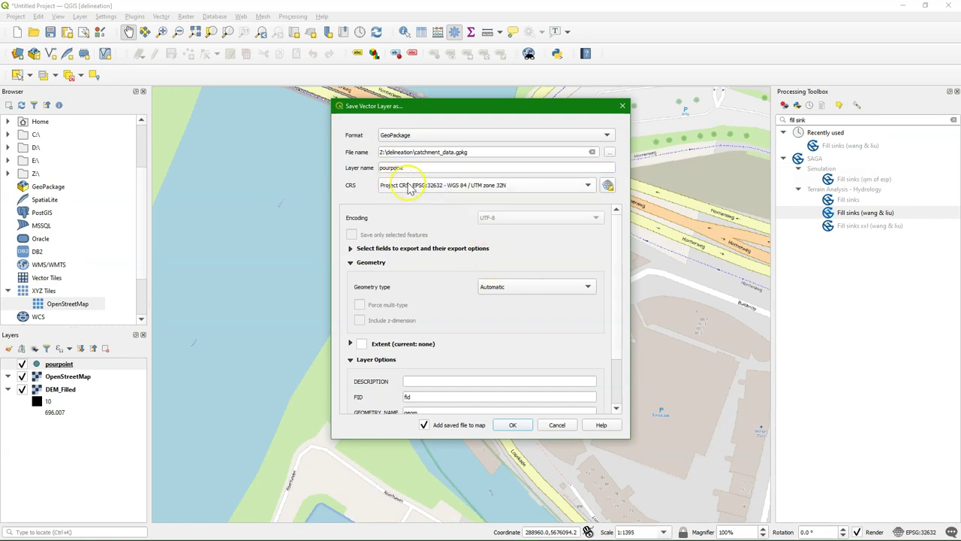
pyautogui.click(520, 424)
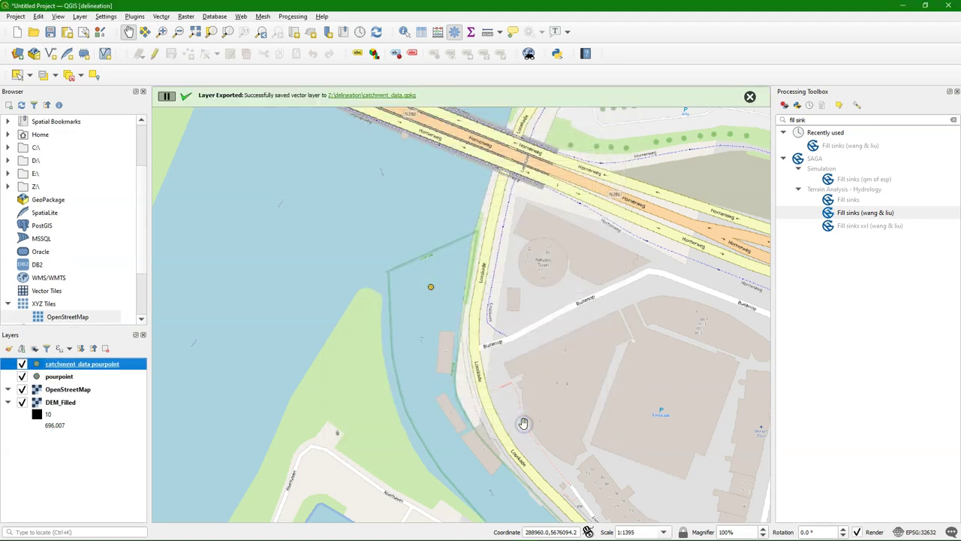
# - Remove the original CSV-based pourpoint layer
pyautogui.click(66, 378)
pyautogui.rightClick(66, 379)
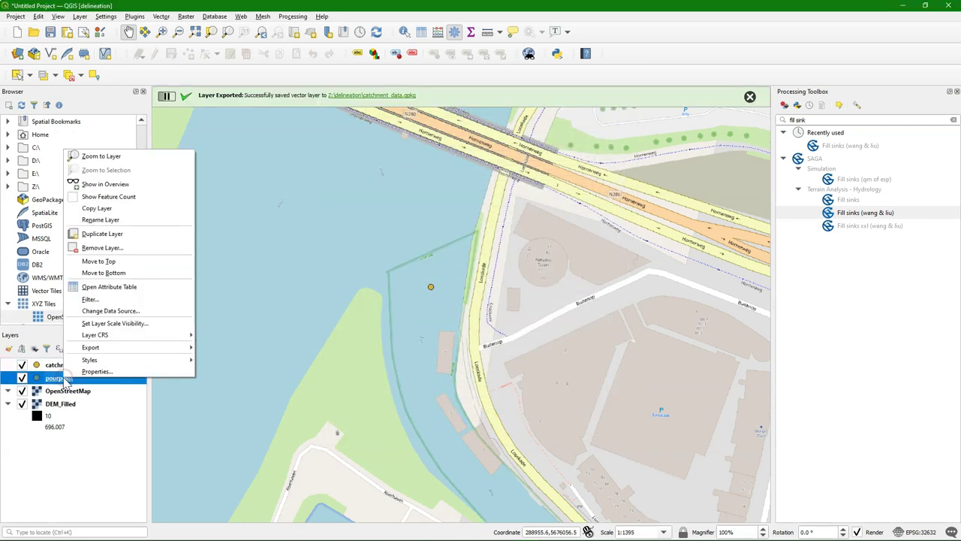
pyautogui.click(90, 247)
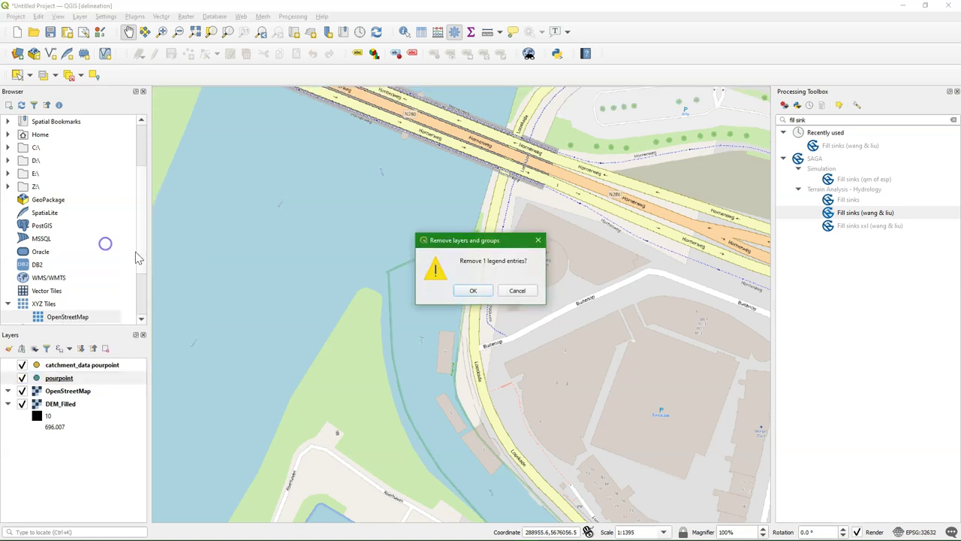
pyautogui.click(472, 290)
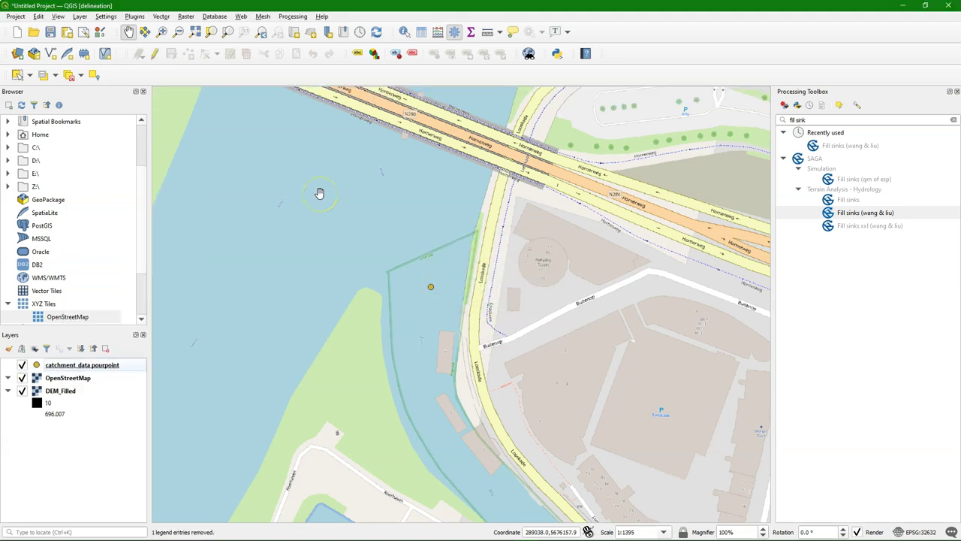
# - Create a temporary point scratch layer named 'location' with a whole-number ID field
pyautogui.click(85, 54)
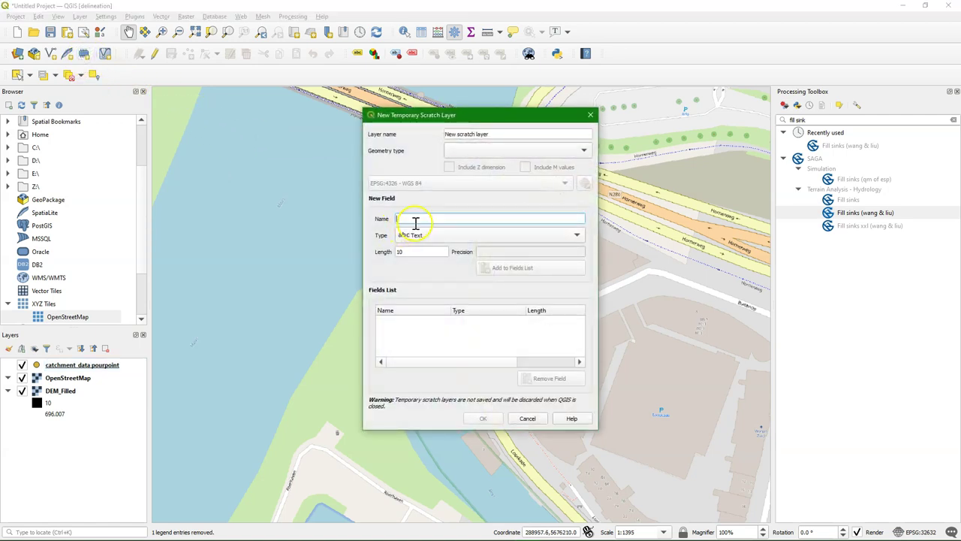
pyautogui.tripleClick(465, 133)
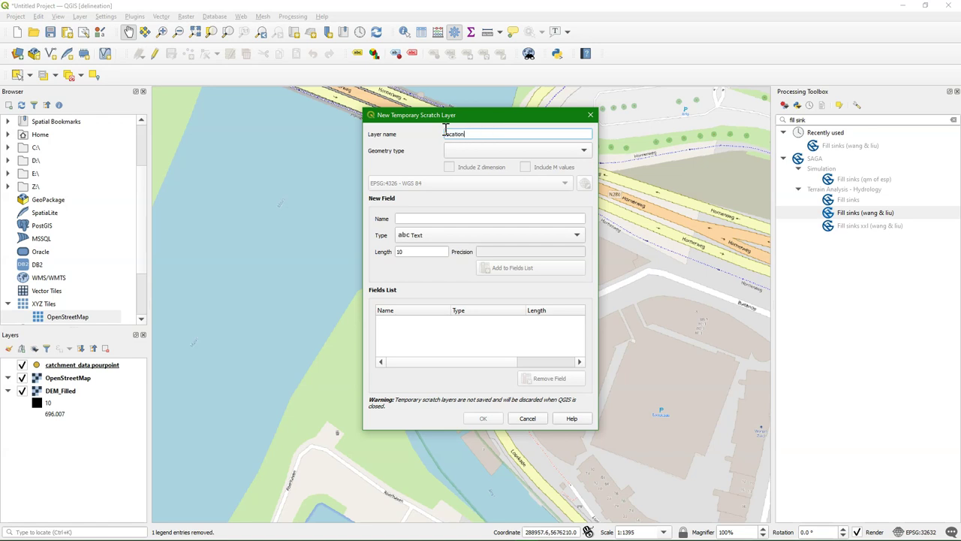
pyautogui.click(455, 150)
pyautogui.click(469, 164)
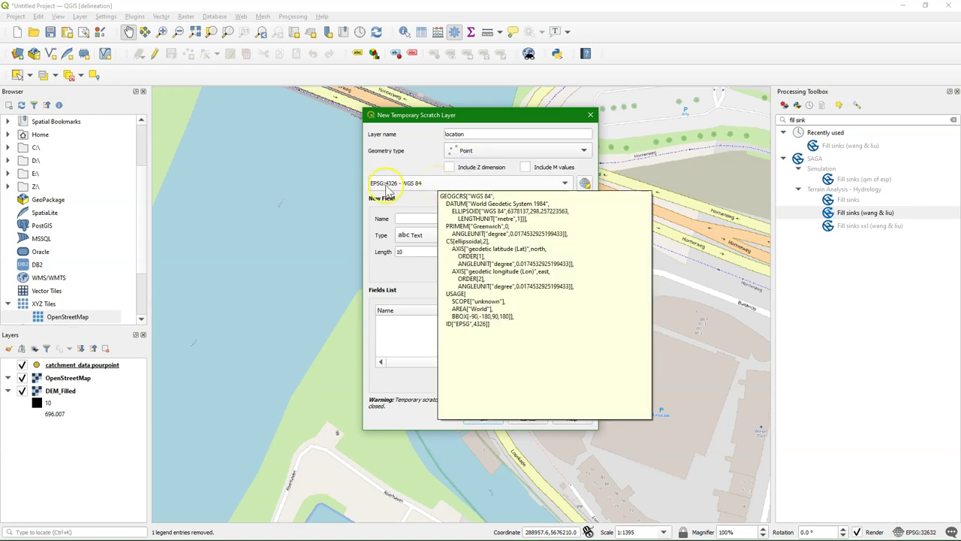
pyautogui.click(417, 218)
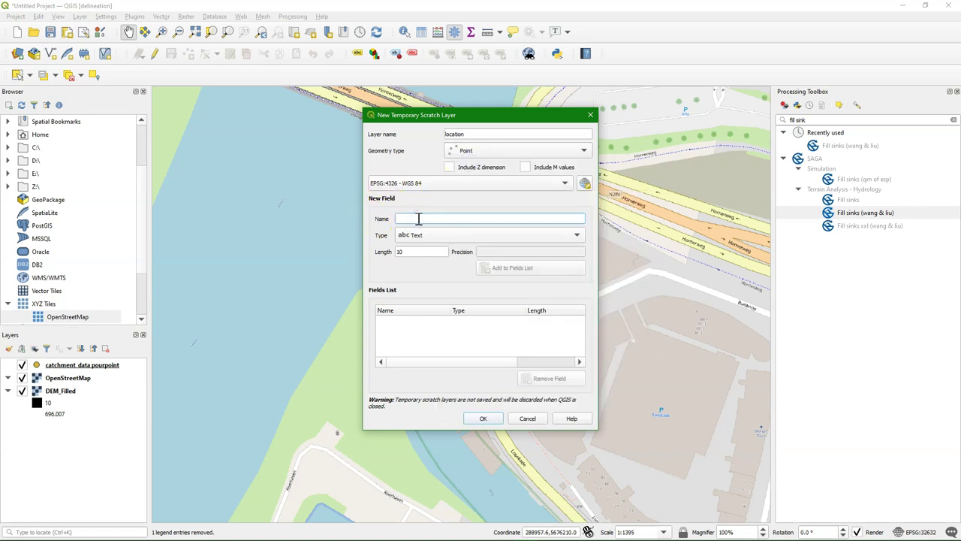
pyautogui.click(421, 235)
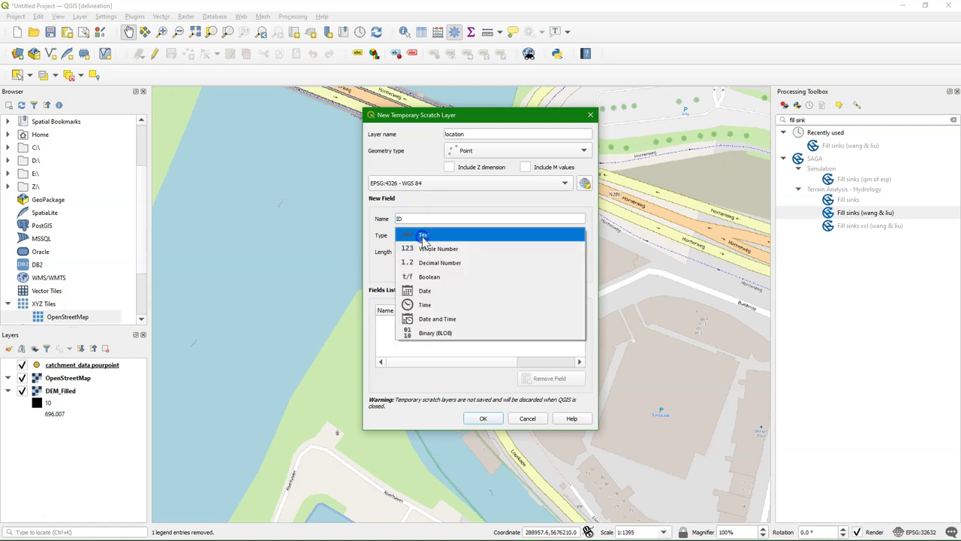
pyautogui.click(425, 250)
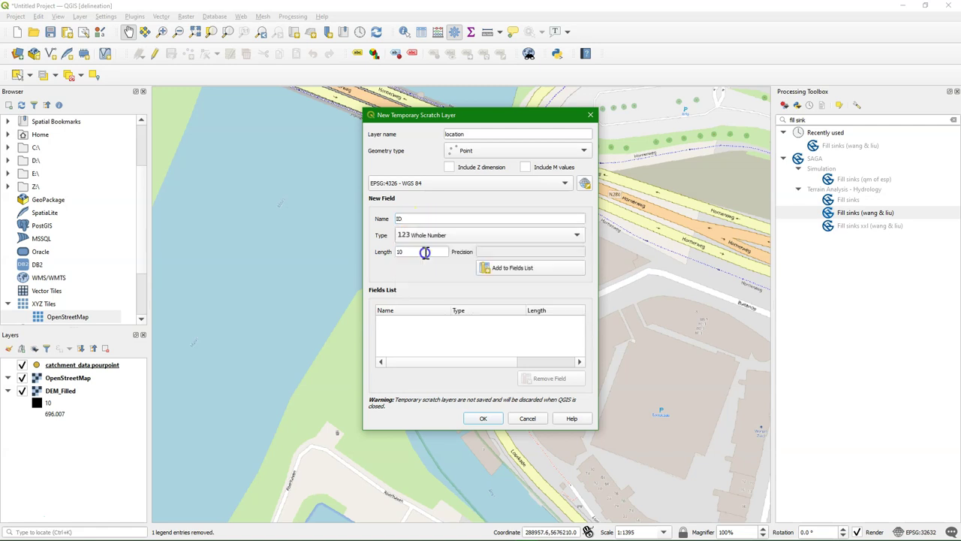
pyautogui.click(513, 269)
pyautogui.click(485, 419)
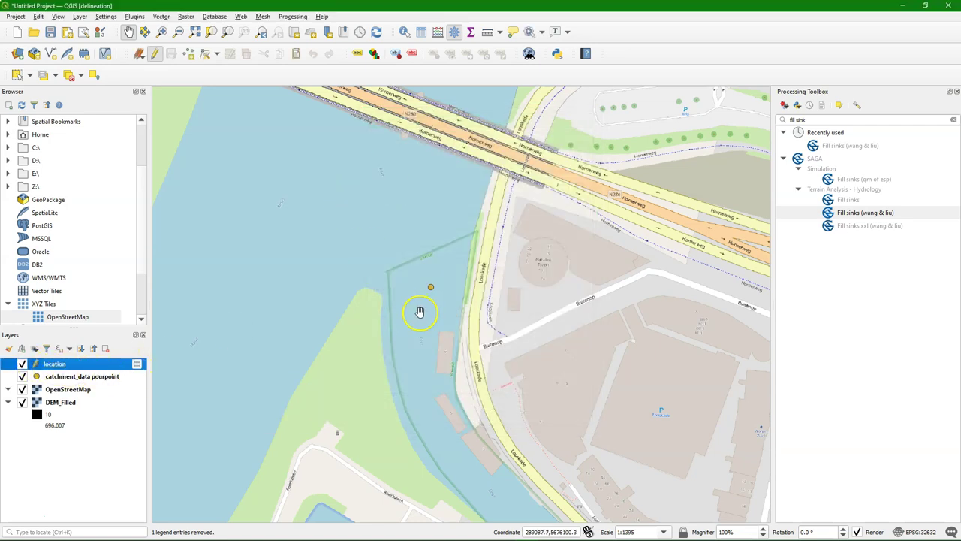
# - Install the Lat Lon Tools plugin from the plugin manager, then close the manager
pyautogui.click(135, 15)
pyautogui.click(148, 30)
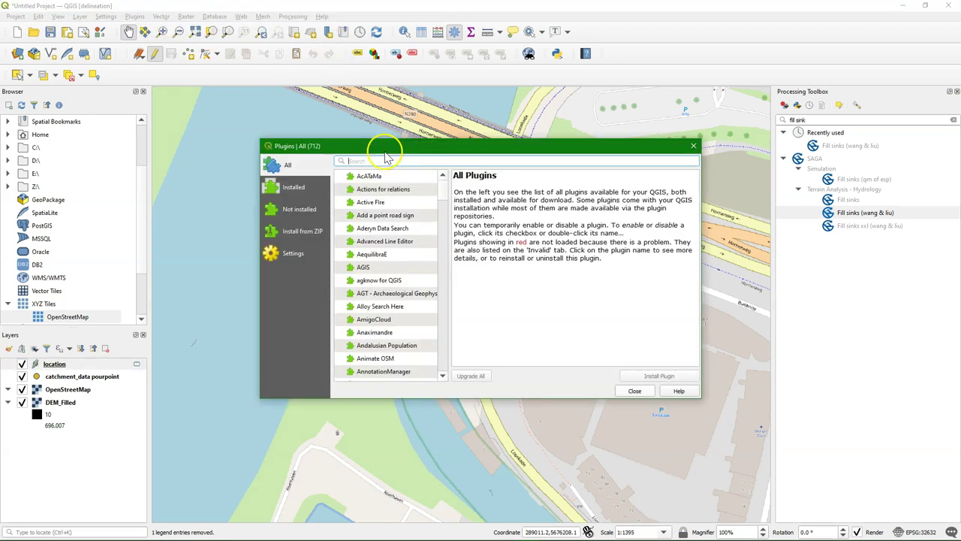
pyautogui.write('la')
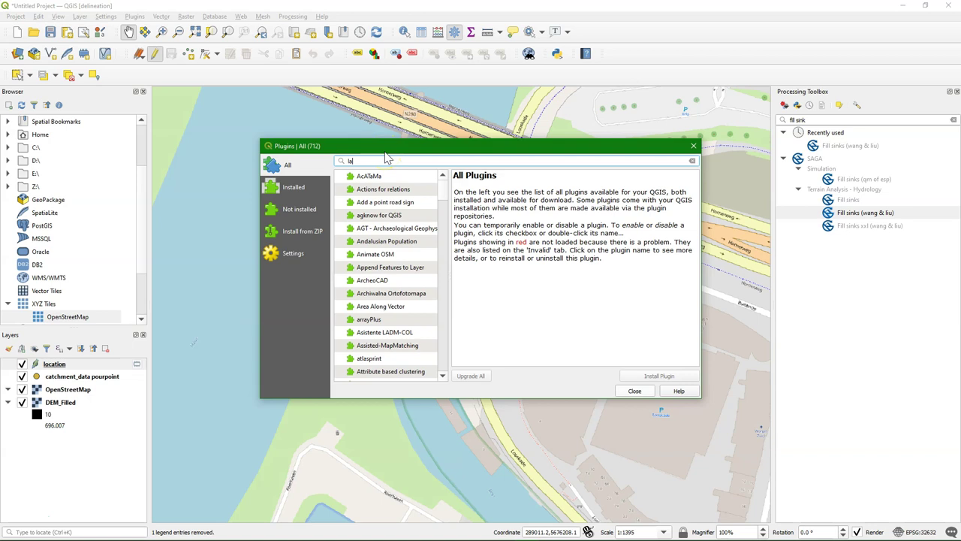
pyautogui.write('t lon')
pyautogui.click(383, 176)
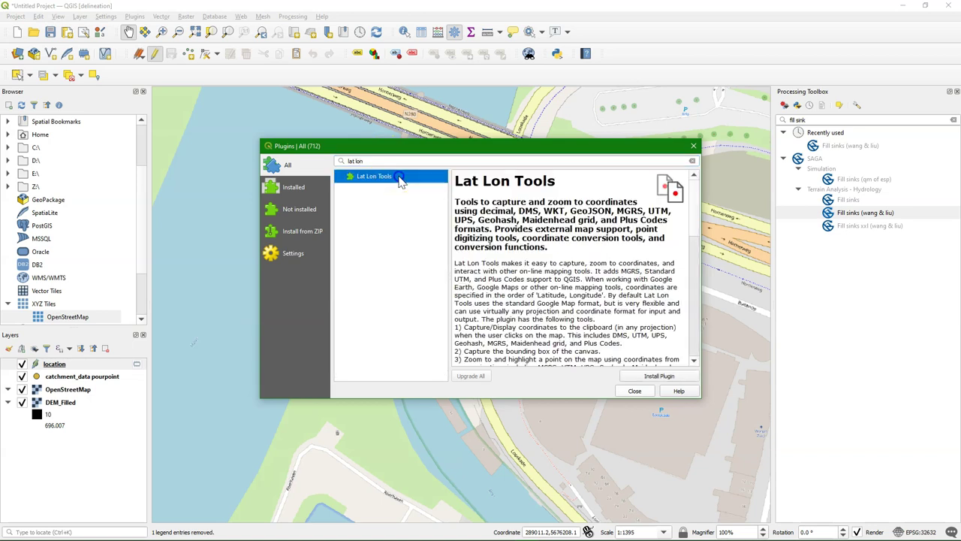
pyautogui.click(660, 376)
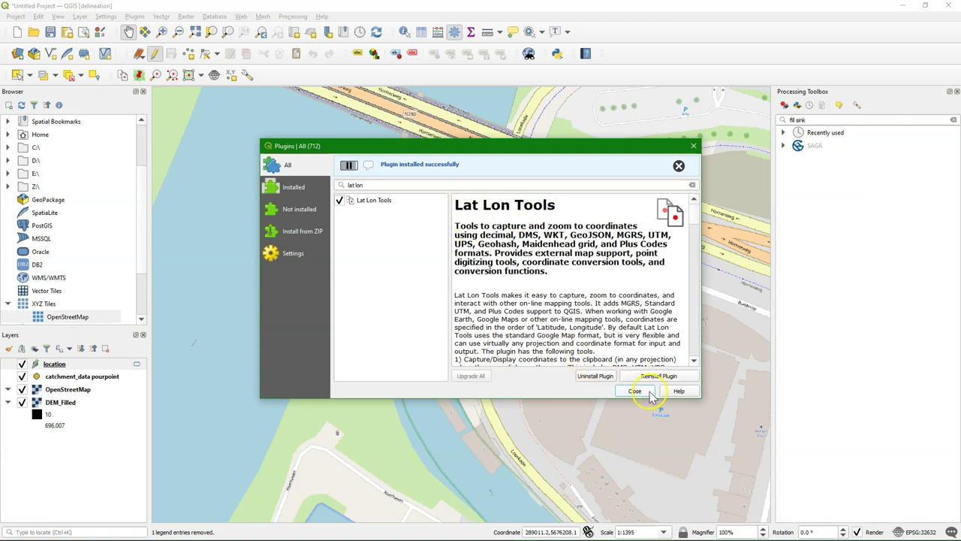
pyautogui.click(647, 392)
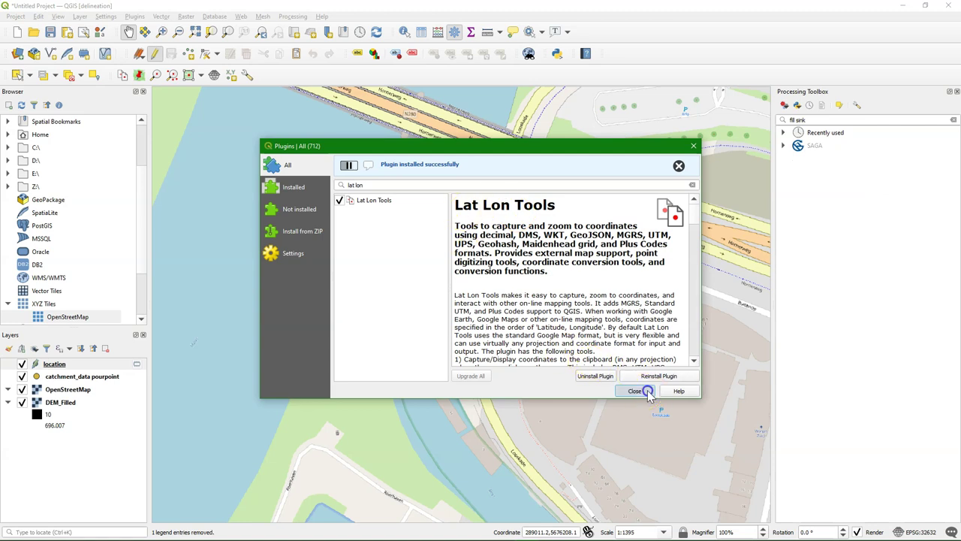
pyautogui.click(636, 391)
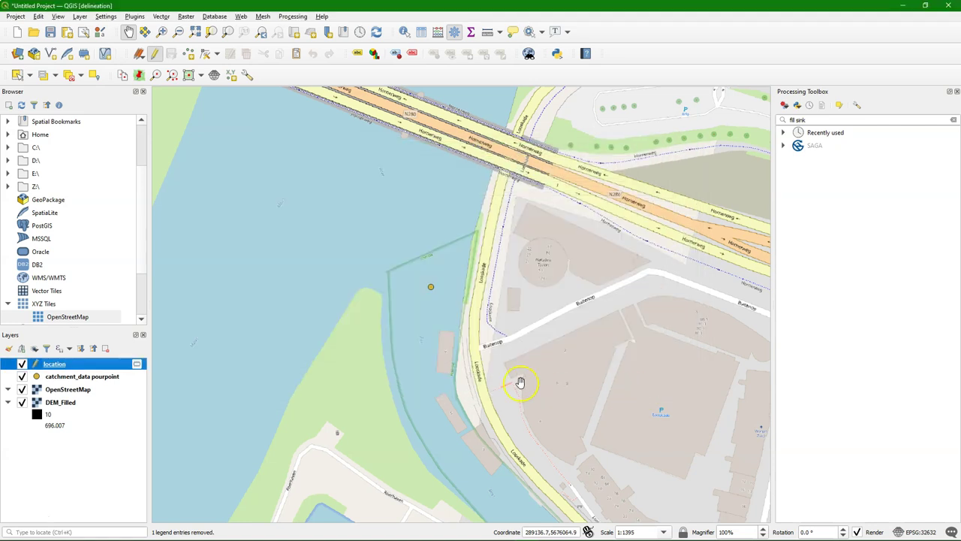
# - Add a point at 5.9811925, 51.1974312 in Lon, Lat order with ID 1 using Lat Lon Tools
pyautogui.click(232, 77)
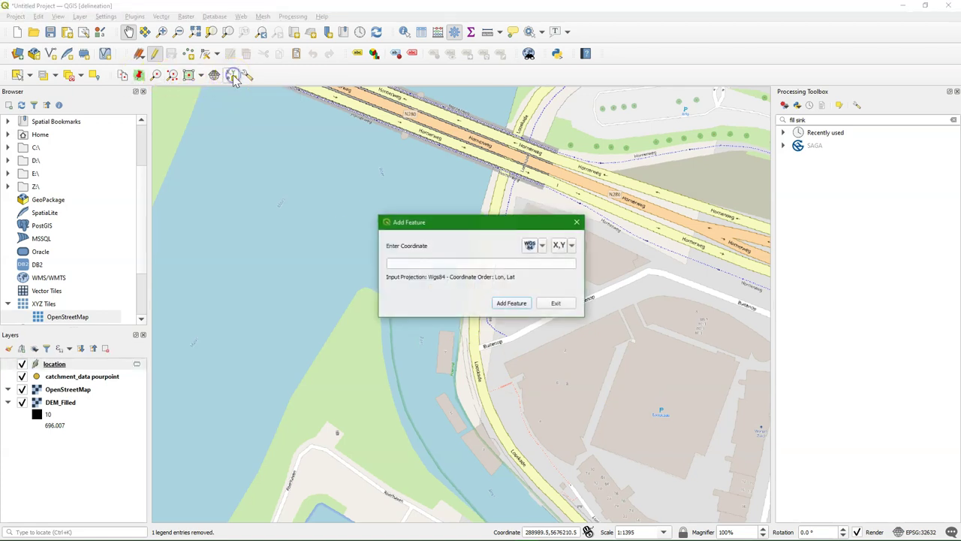
pyautogui.click(408, 264)
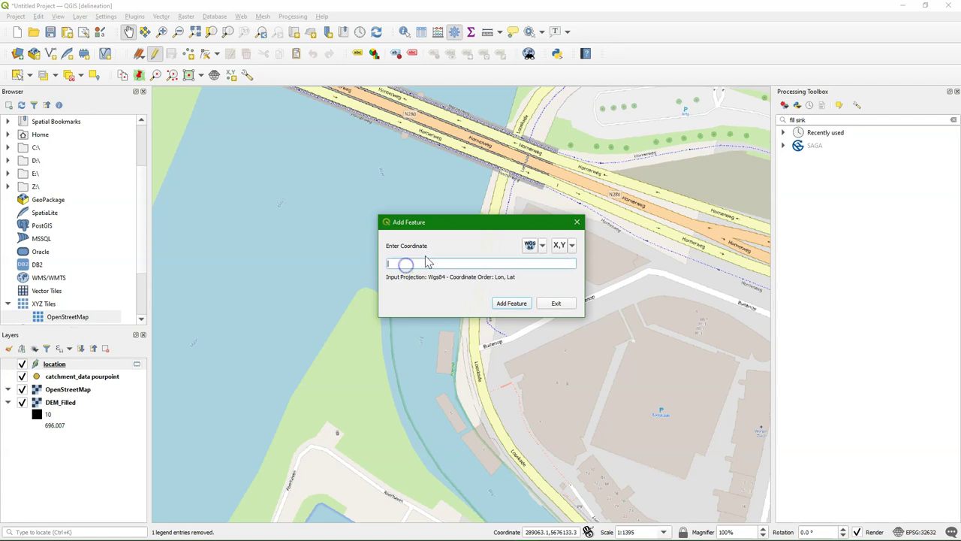
pyautogui.write('5.9811925,51.1974312')
pyautogui.click(388, 274)
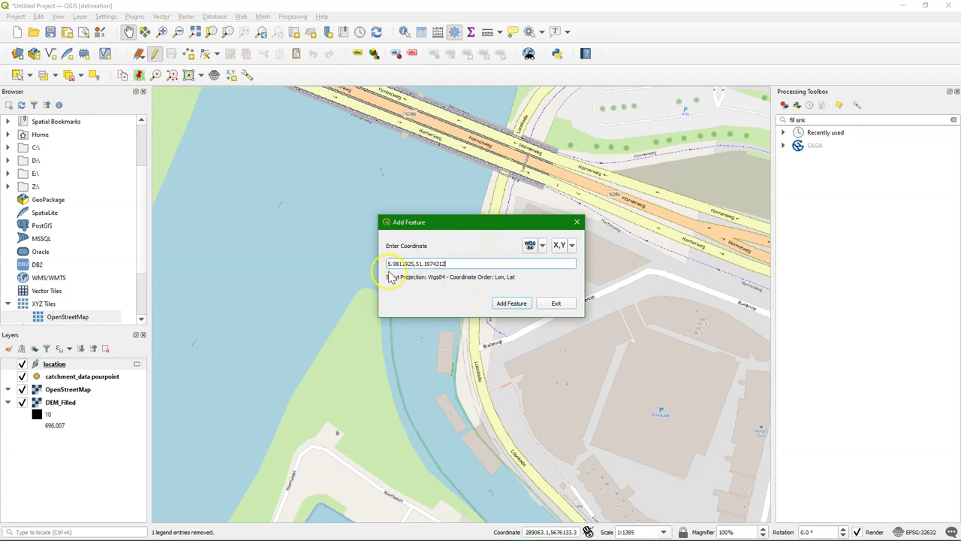
pyautogui.click(571, 245)
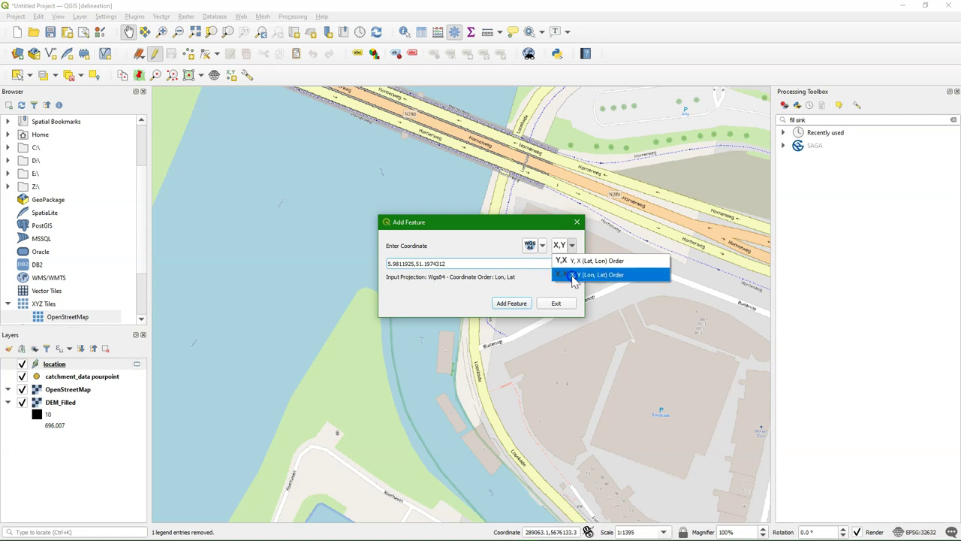
pyautogui.click(597, 275)
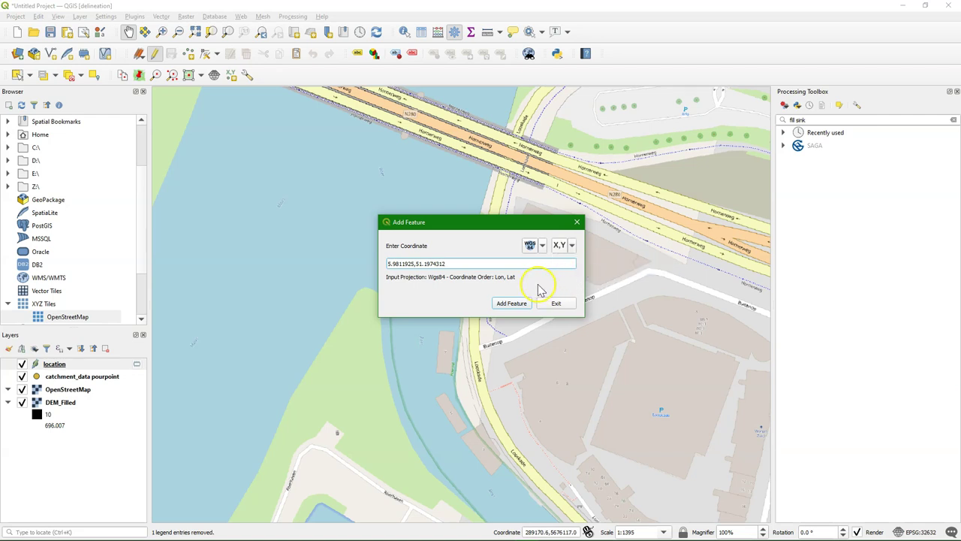
pyautogui.click(510, 306)
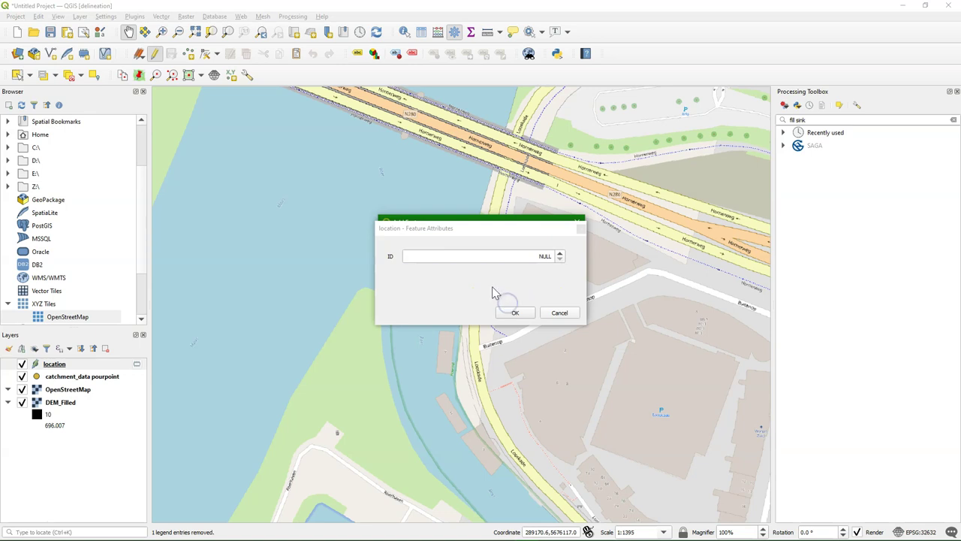
pyautogui.click(540, 255)
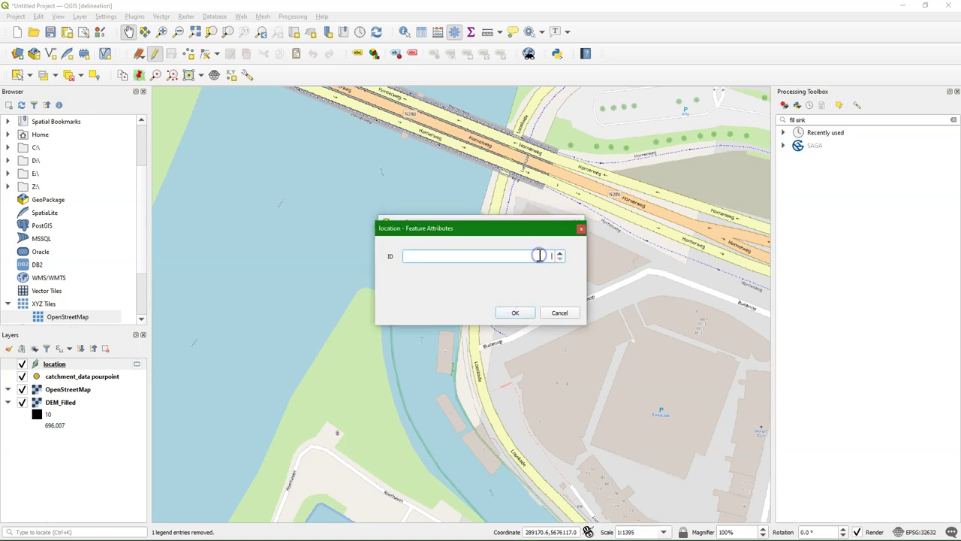
pyautogui.click(515, 313)
pyautogui.click(556, 304)
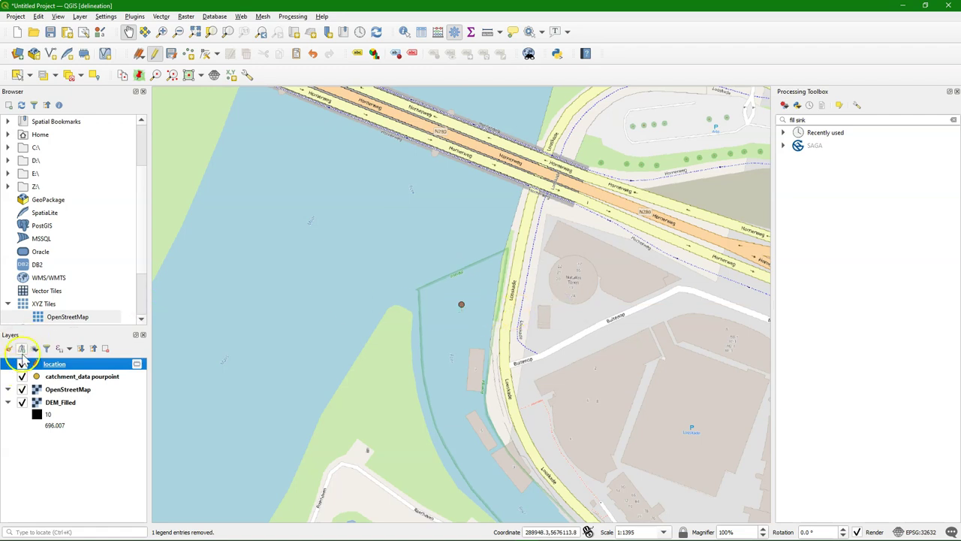
# - Save the edits to the location layer and hide it on the map
pyautogui.click(154, 54)
pyautogui.click(458, 286)
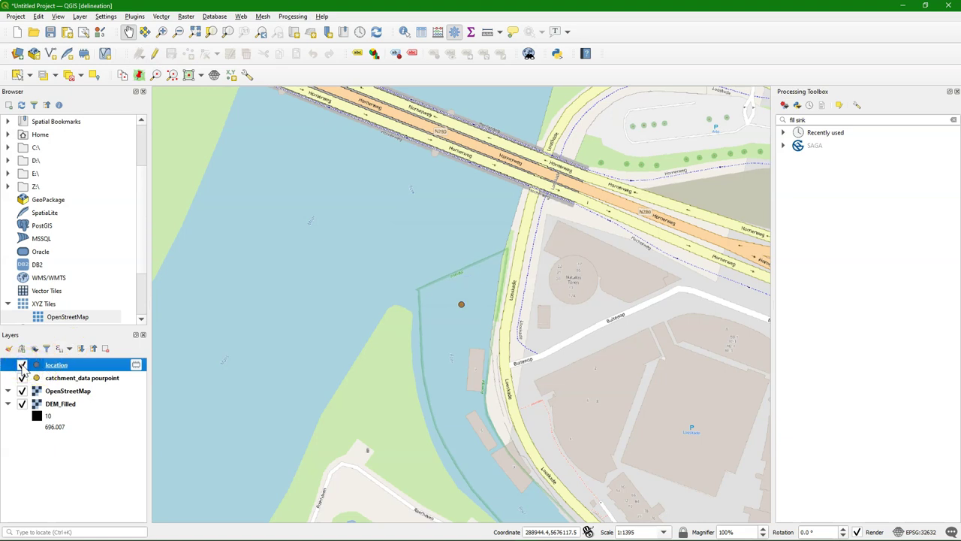
pyautogui.rightClick(60, 365)
pyautogui.click(120, 338)
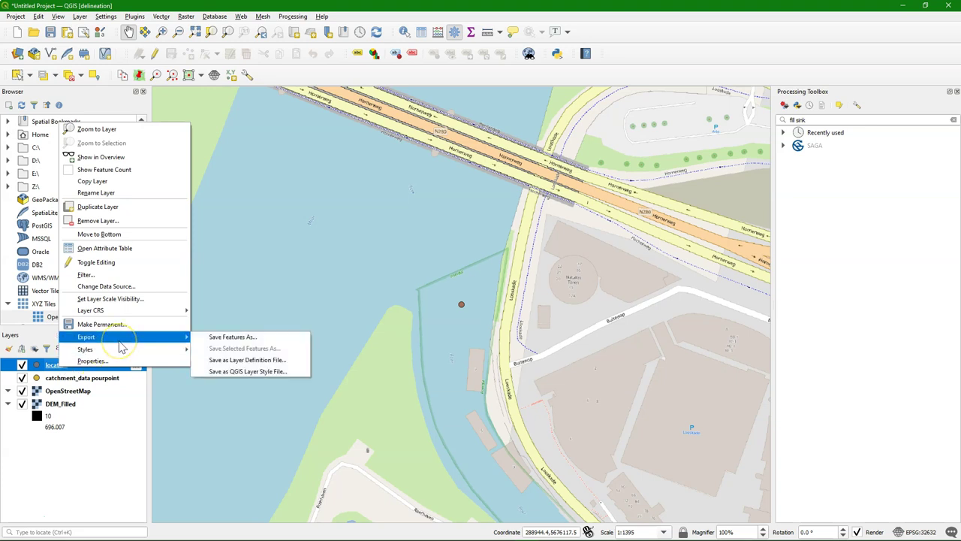
pyautogui.click(229, 339)
pyautogui.click(56, 455)
pyautogui.click(56, 454)
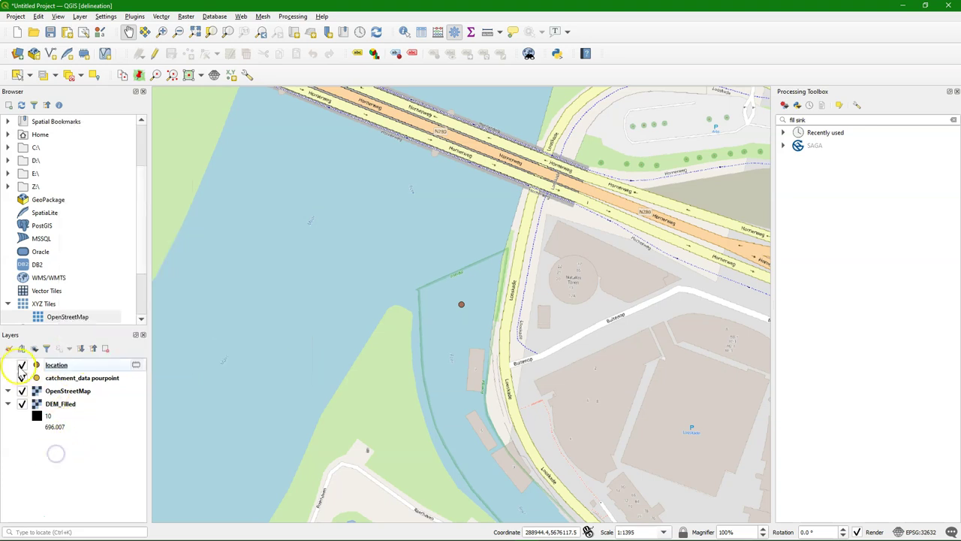
pyautogui.click(24, 366)
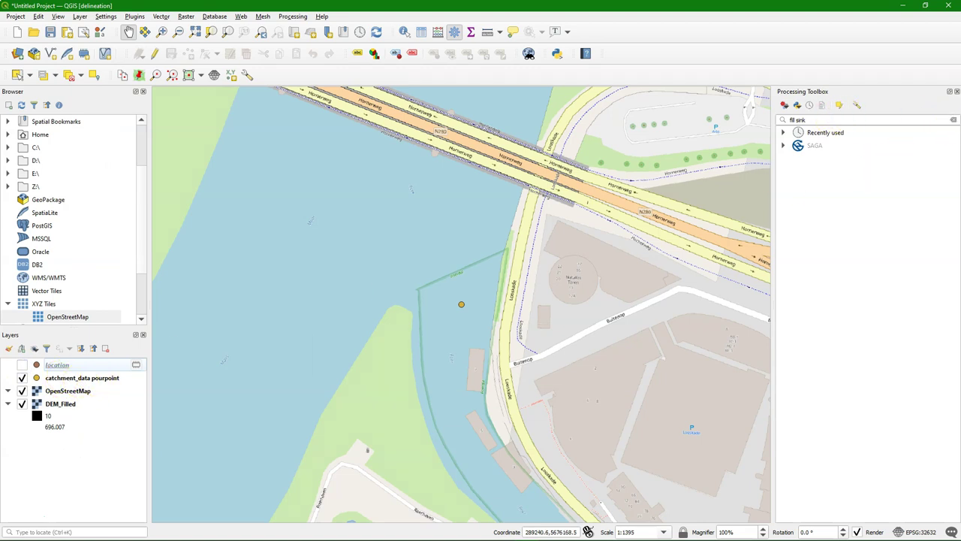
pyautogui.click(954, 120)
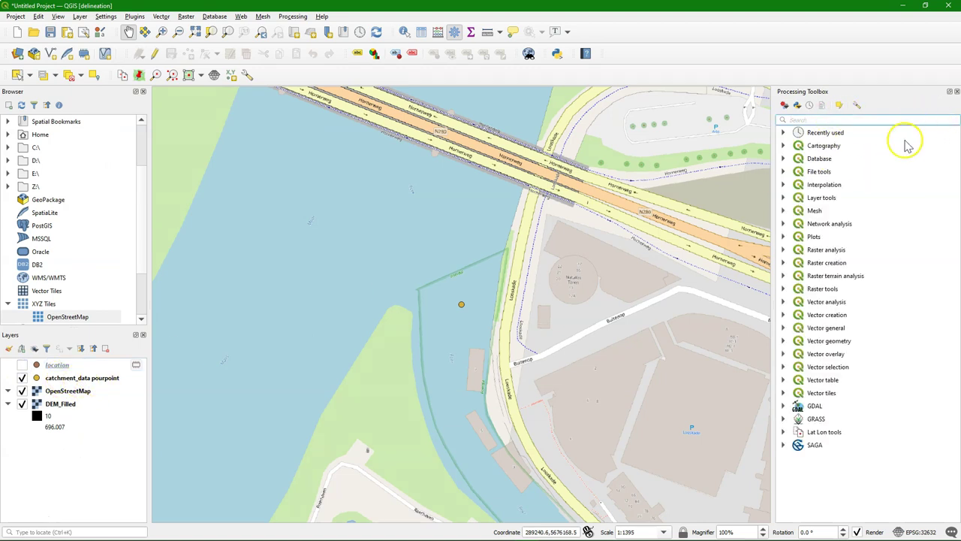
# - Open SAGA Channel network and drainage basins with DEM_Filled as elevation and threshold 8
pyautogui.write('channel')
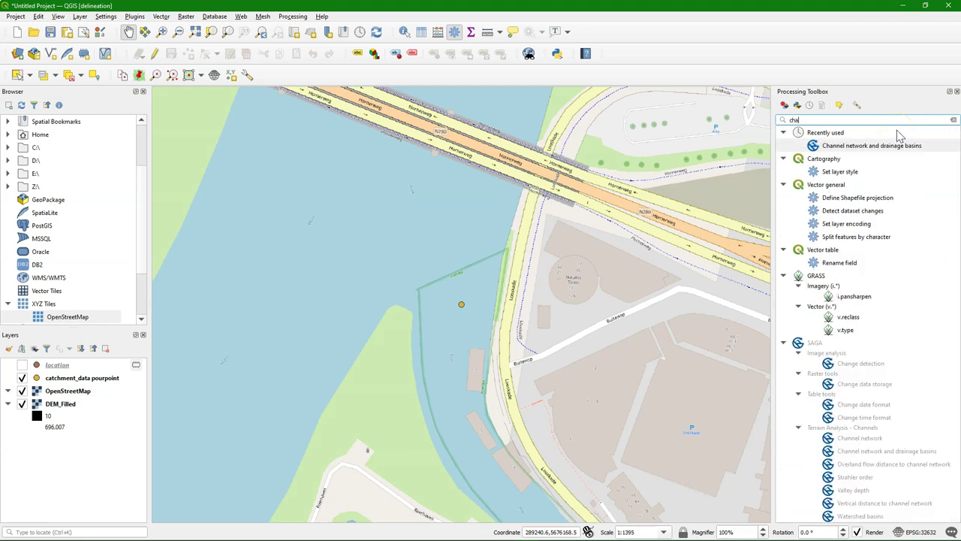
pyautogui.click(896, 225)
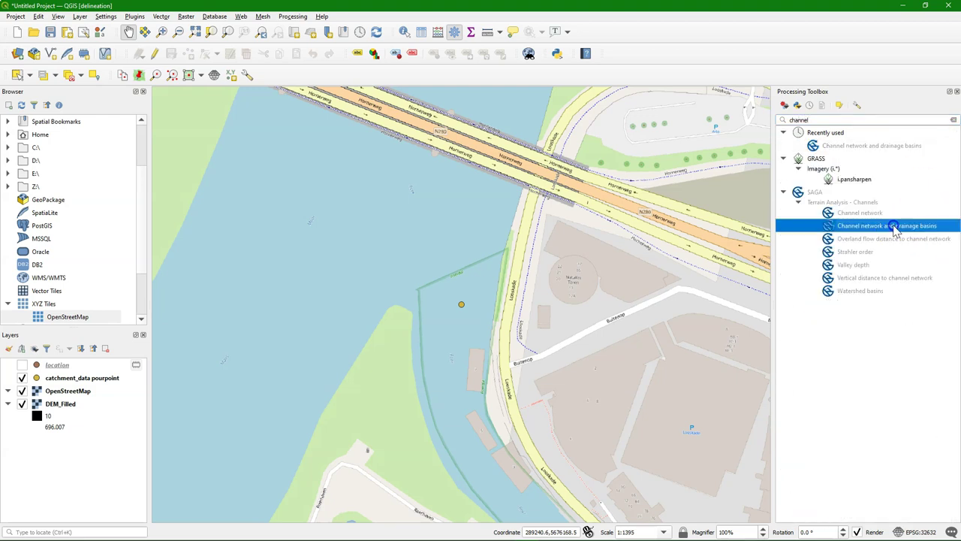
pyautogui.doubleClick(888, 226)
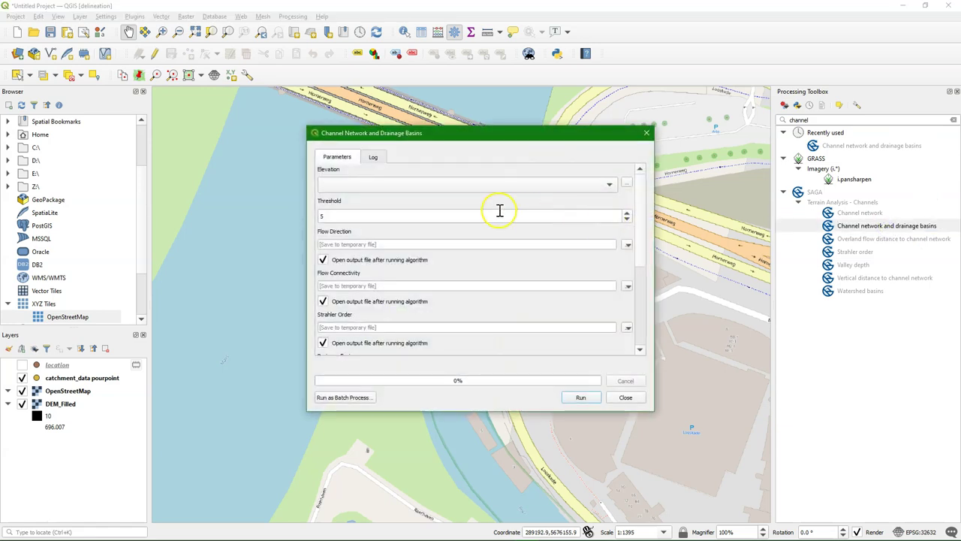
pyautogui.click(429, 186)
pyautogui.click(398, 187)
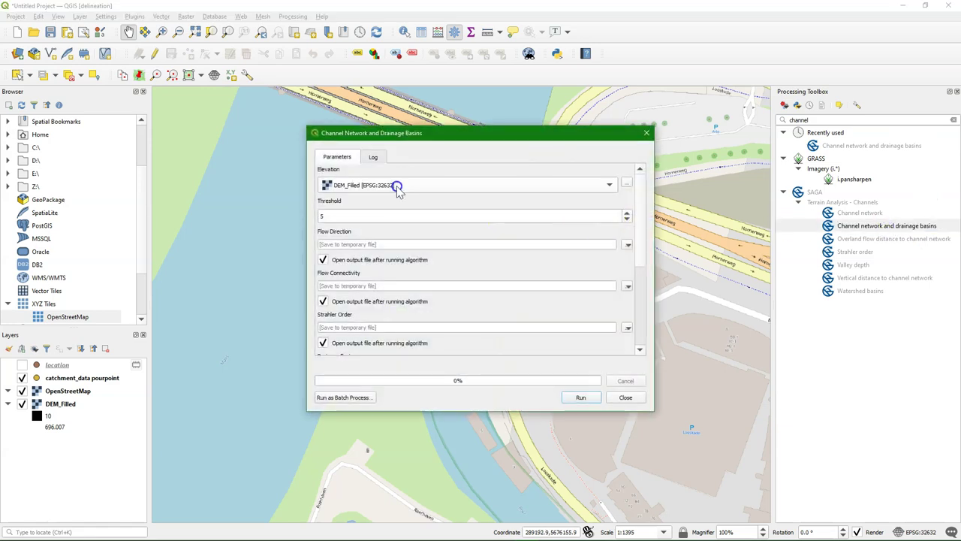
pyautogui.click(332, 218)
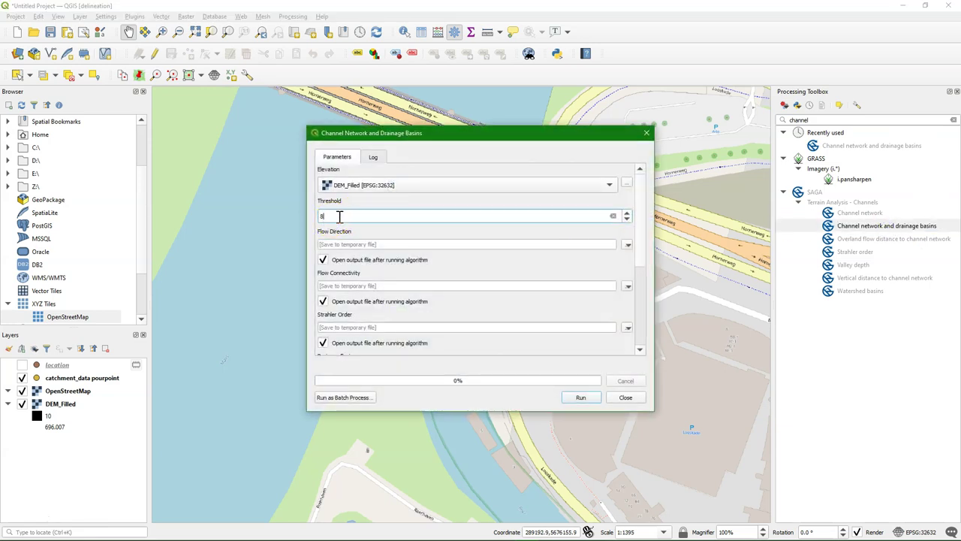
pyautogui.write('8')
pyautogui.click(343, 222)
# - Turn off loading of flow direction, flow connectivity, Strahler order and drainage basin raster outputs
pyautogui.click(322, 259)
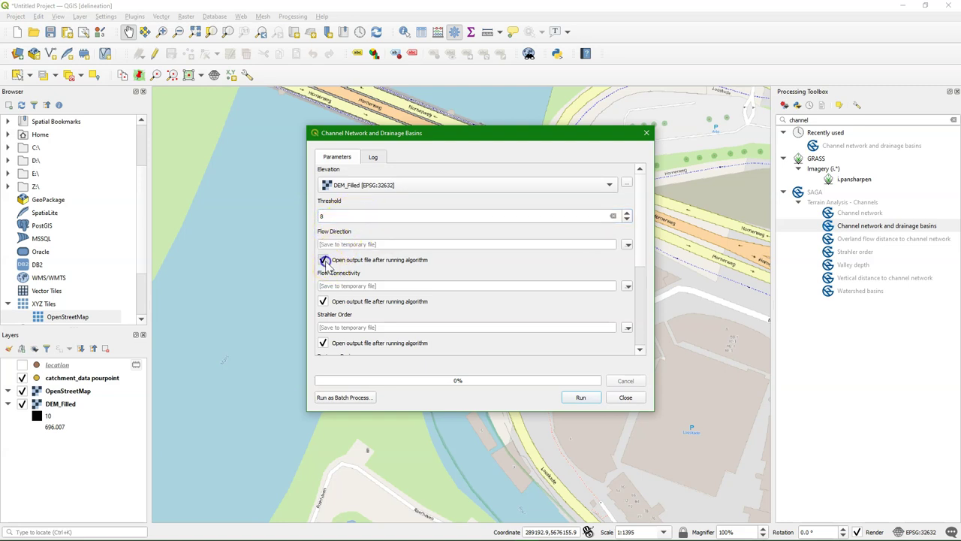
pyautogui.click(323, 303)
pyautogui.click(323, 344)
pyautogui.scroll(-1, 355, 310)
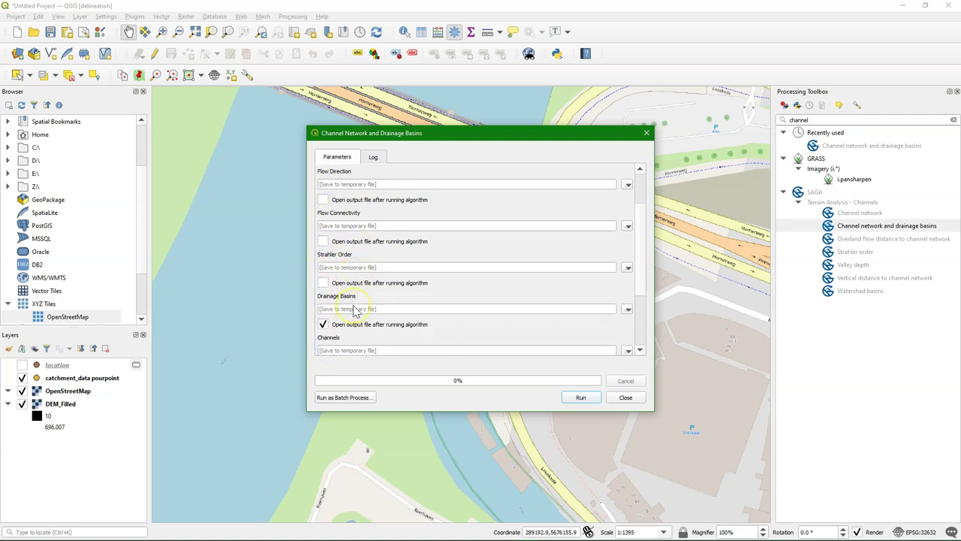
pyautogui.scroll(-1, 355, 310)
pyautogui.click(323, 297)
pyautogui.scroll(-1, 323, 300)
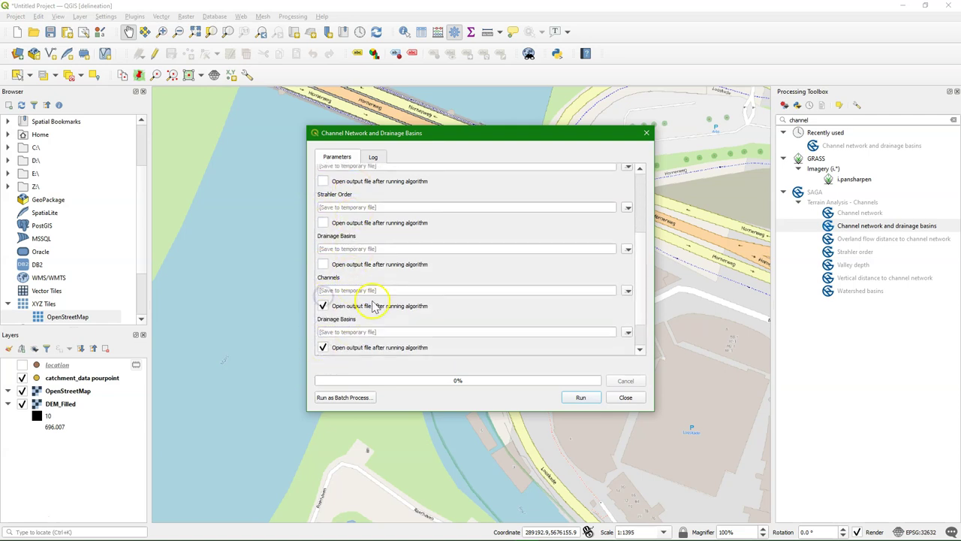
# - Save channels to channels.shp, skip basins vector and junctions outputs, and run the tool
pyautogui.click(628, 290)
pyautogui.click(648, 314)
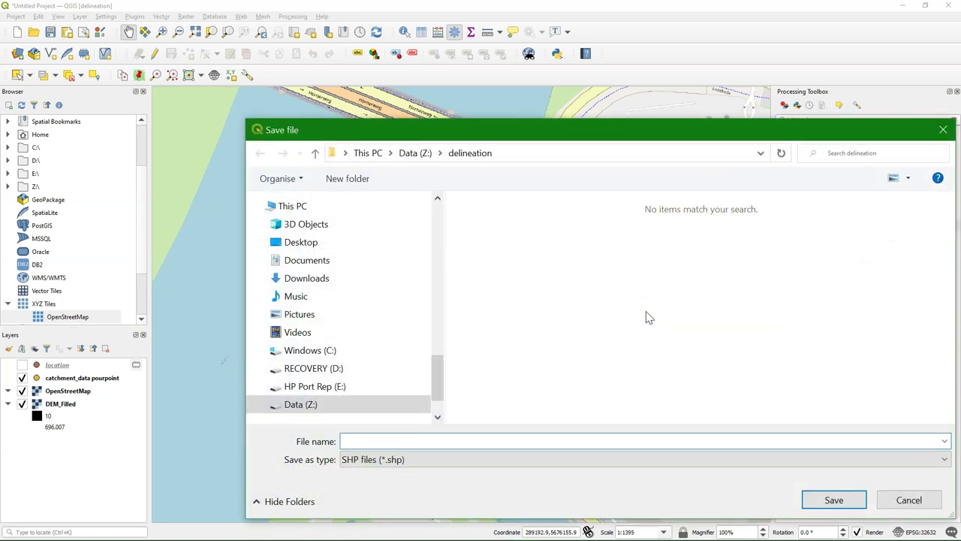
pyautogui.write('c')
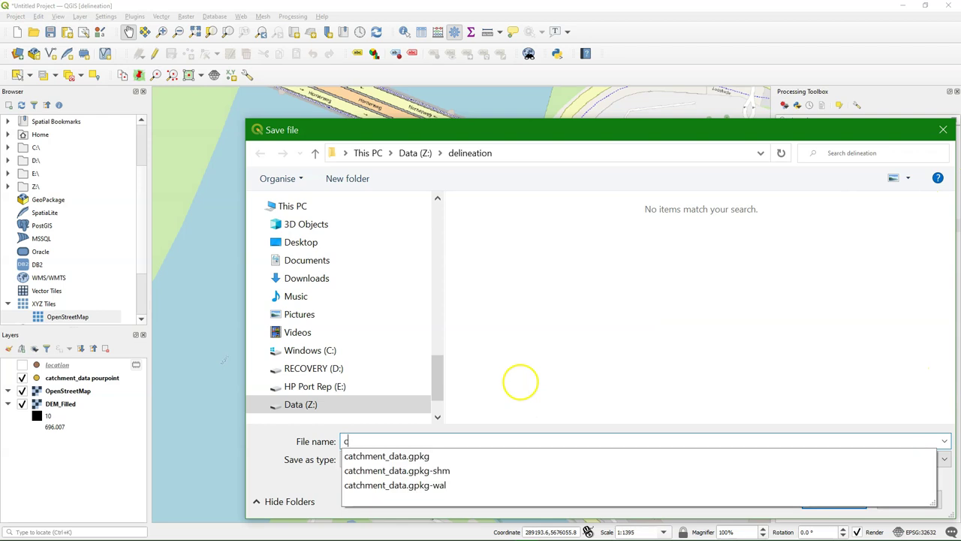
pyautogui.write('hannels')
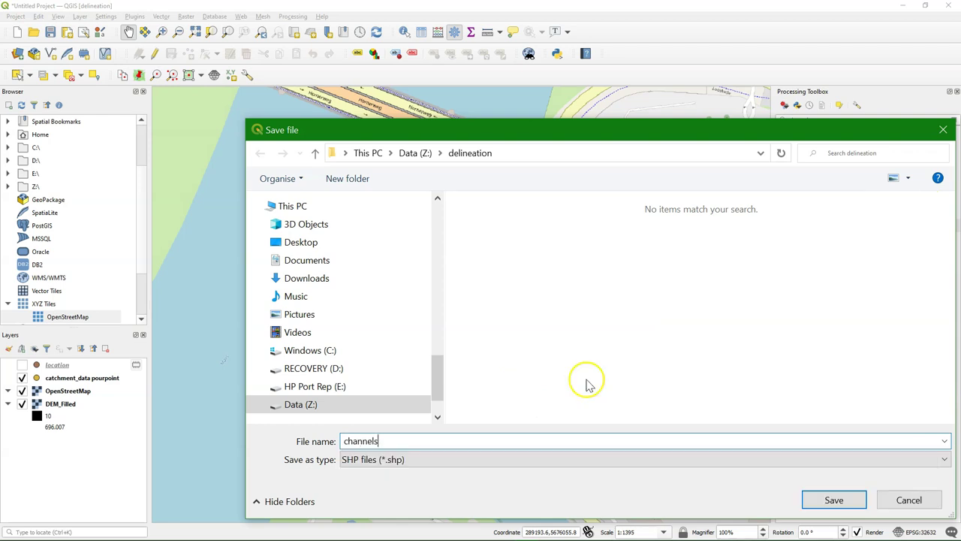
pyautogui.click(835, 497)
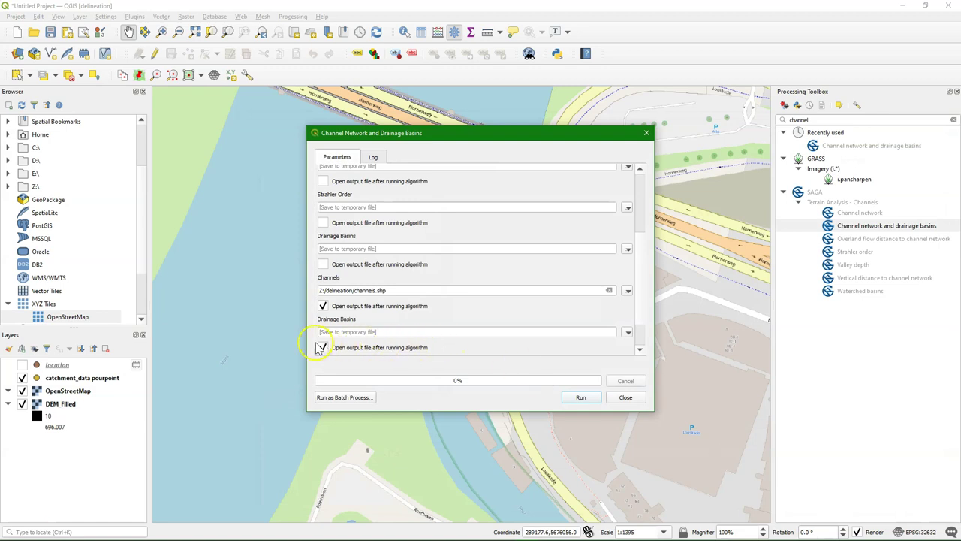
pyautogui.click(322, 347)
pyautogui.scroll(-1, 324, 348)
pyautogui.click(323, 347)
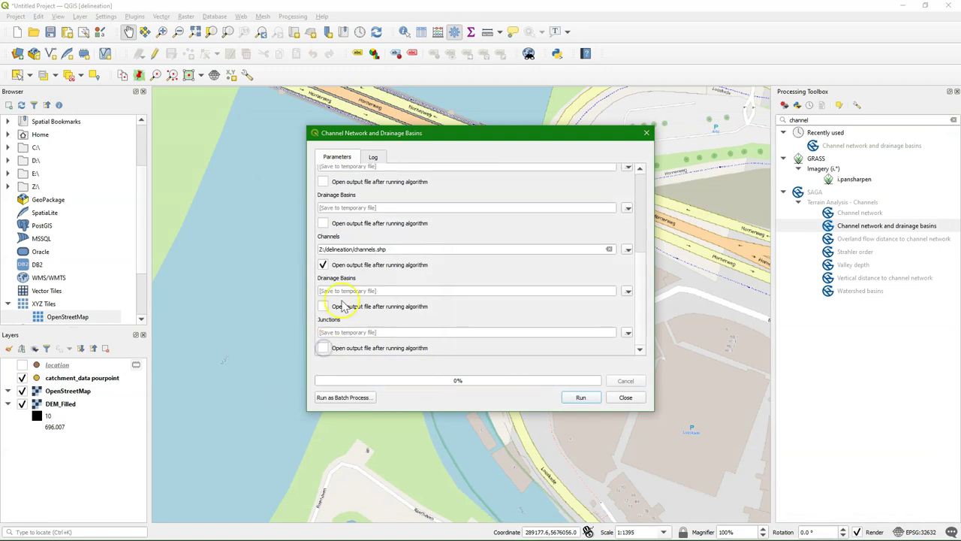
pyautogui.click(582, 398)
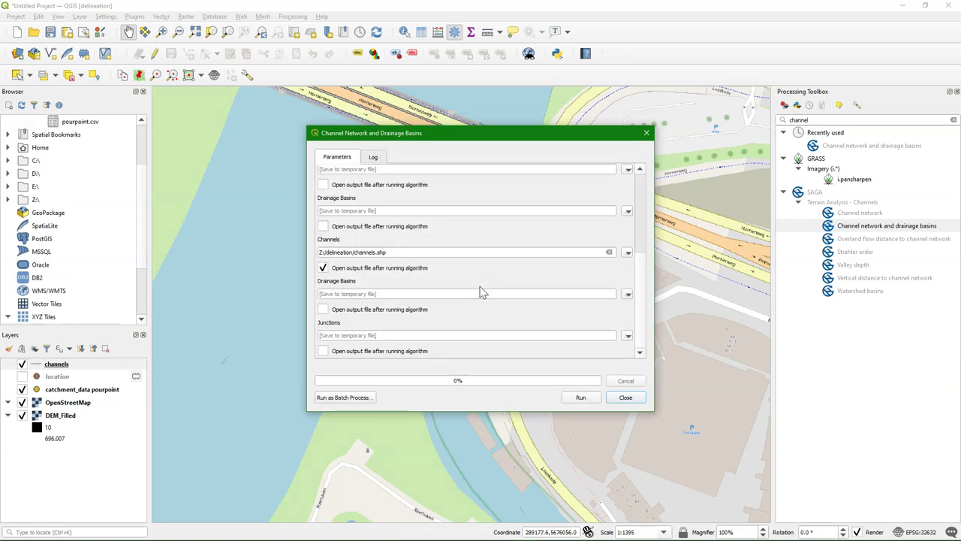
# - Close the channel tool and open Snap Geometries to Layer from a 'snap' toolbox search
pyautogui.click(626, 398)
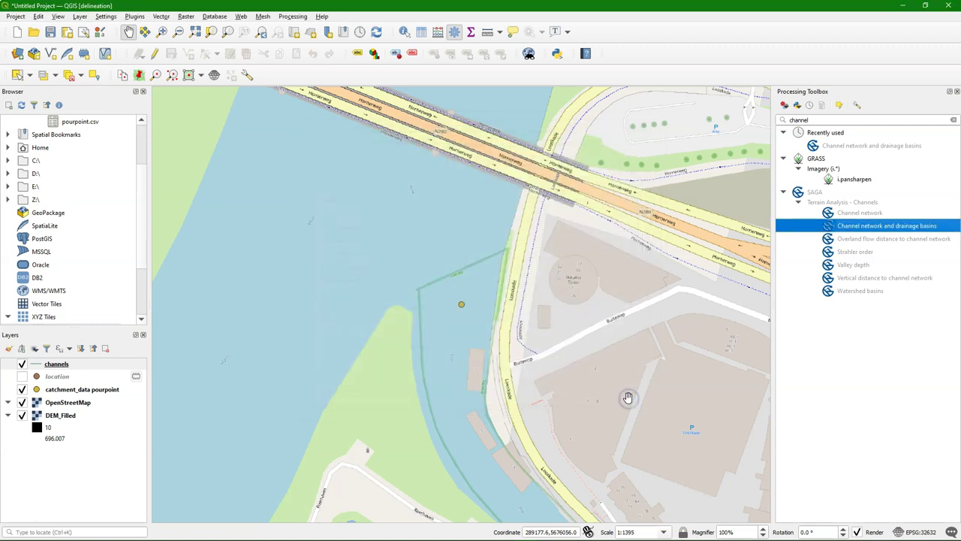
pyautogui.scroll(-3, 461, 300)
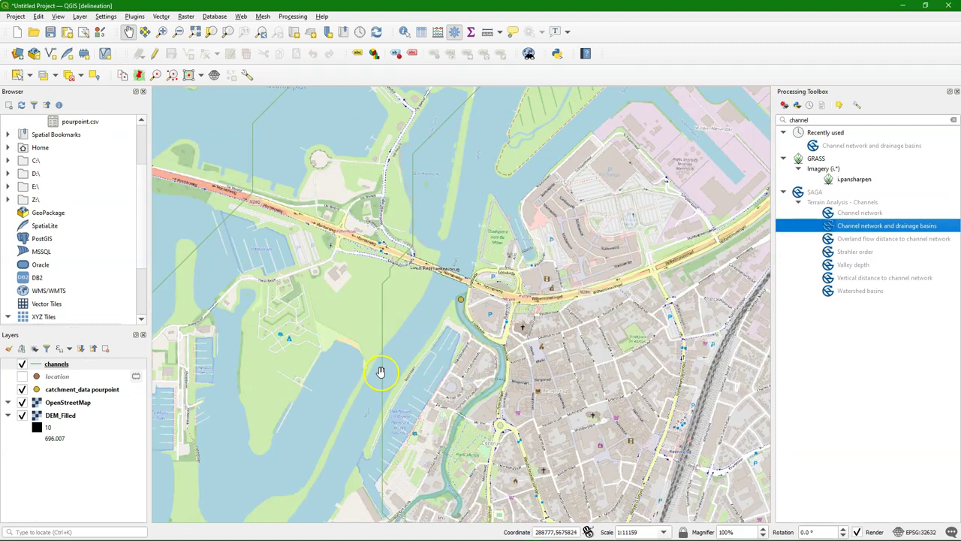
pyautogui.doubleClick(799, 121)
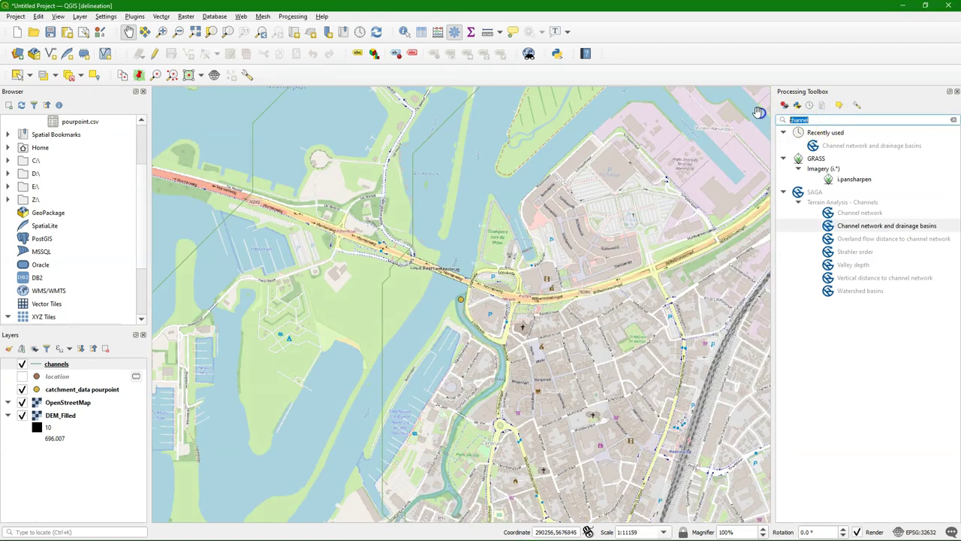
pyautogui.write('snap')
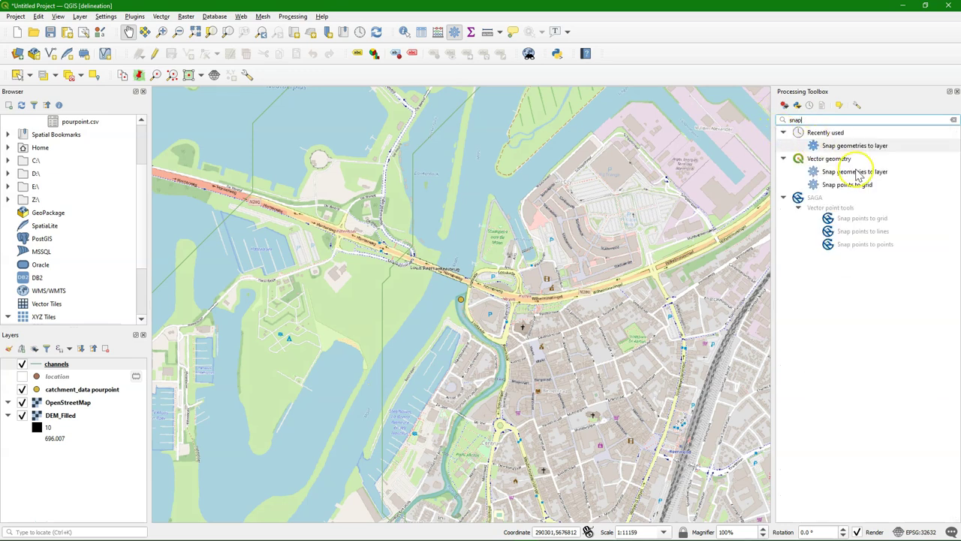
pyautogui.click(856, 172)
pyautogui.doubleClick(883, 175)
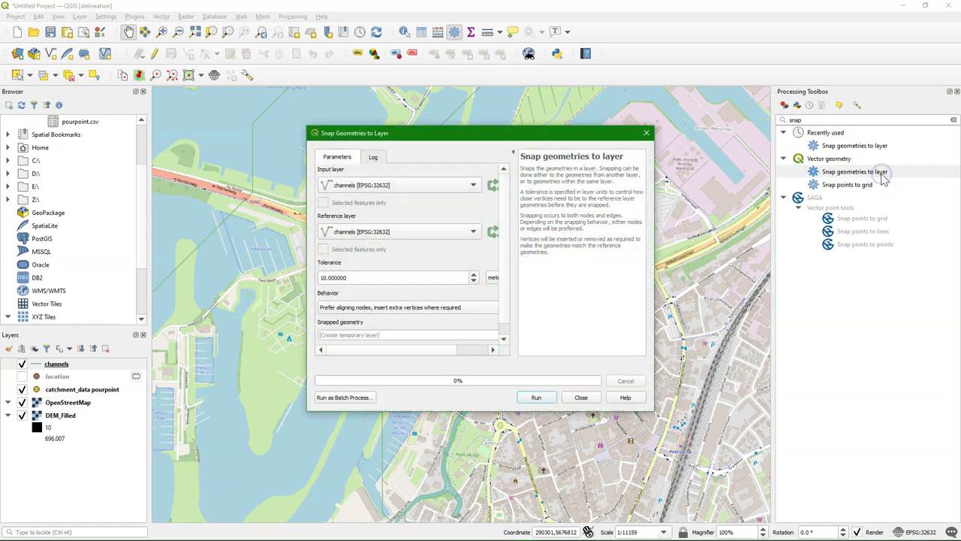
# - Set the input to catchment_data pourpoint and the snapping tolerance to 2 kilometers
pyautogui.click(365, 187)
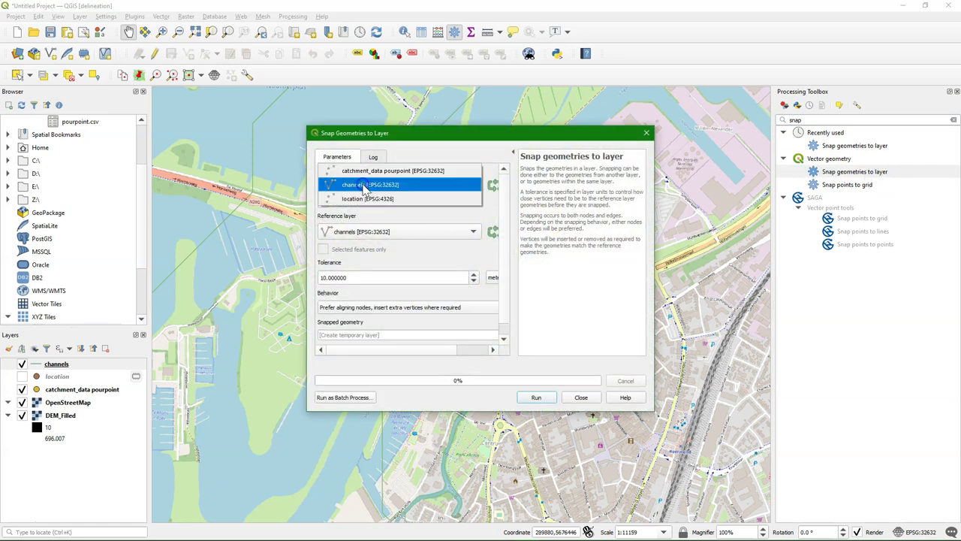
pyautogui.click(368, 171)
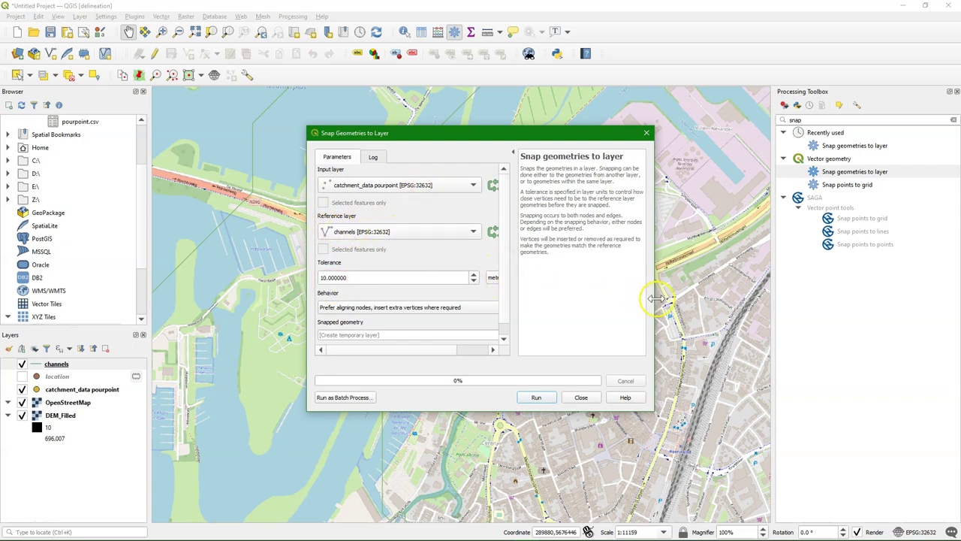
pyautogui.moveTo(654, 297); pyautogui.dragTo(694, 298)
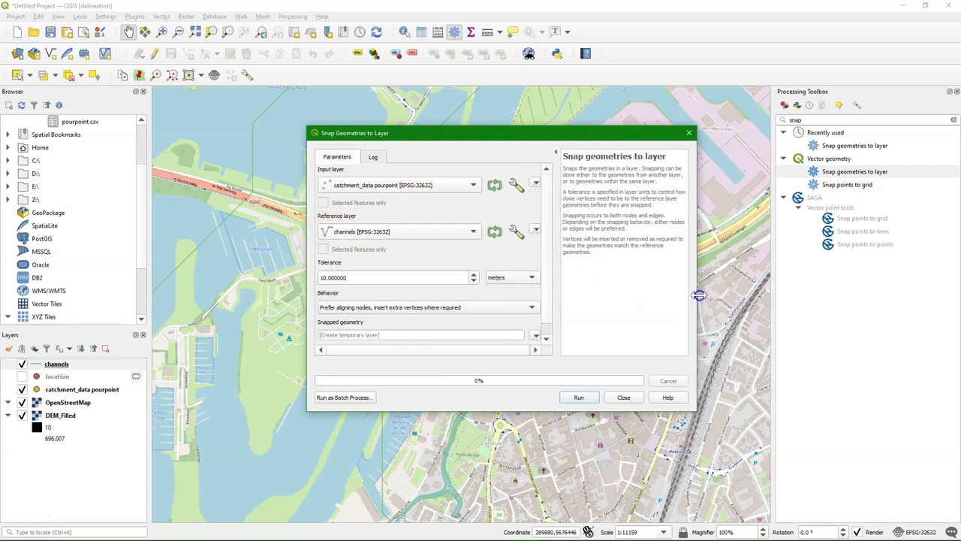
pyautogui.click(532, 280)
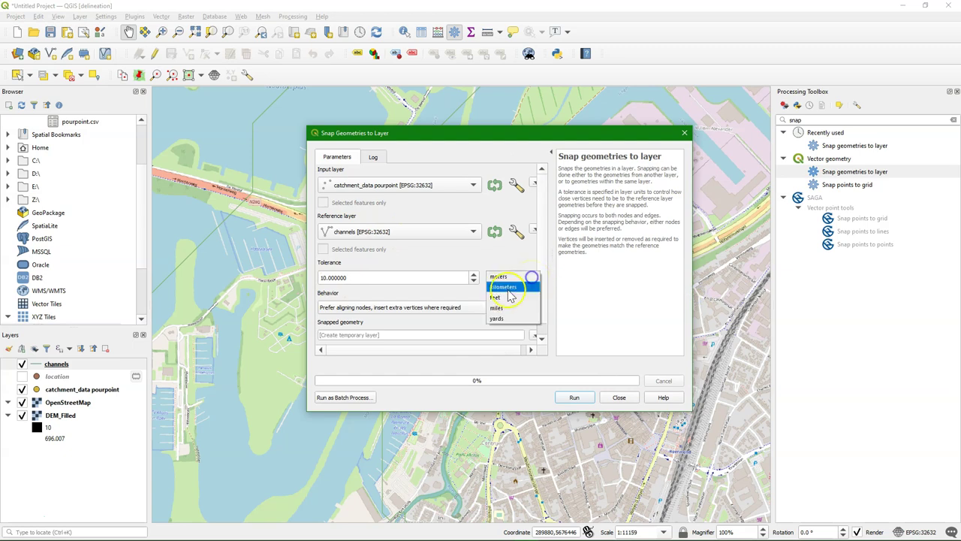
pyautogui.click(508, 287)
pyautogui.moveTo(378, 281); pyautogui.dragTo(308, 277)
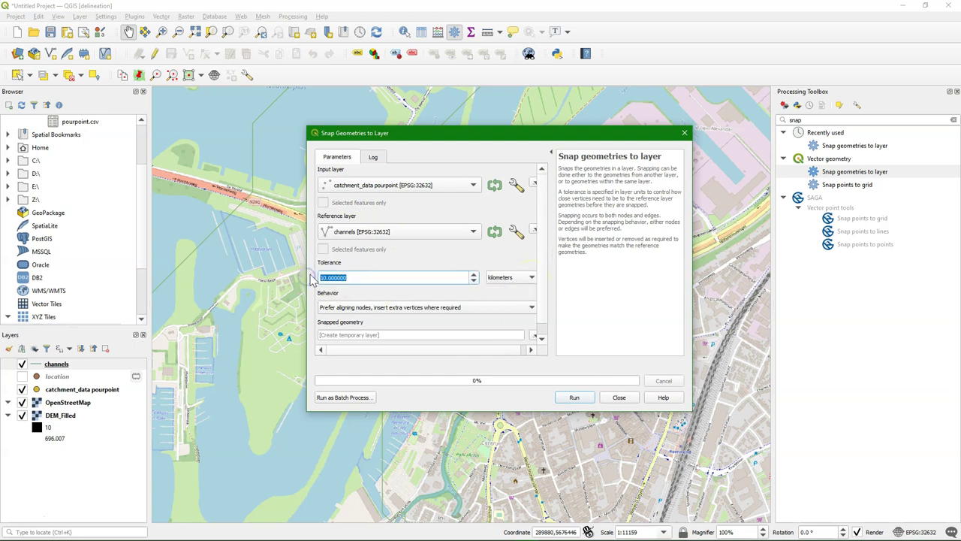
pyautogui.write('2')
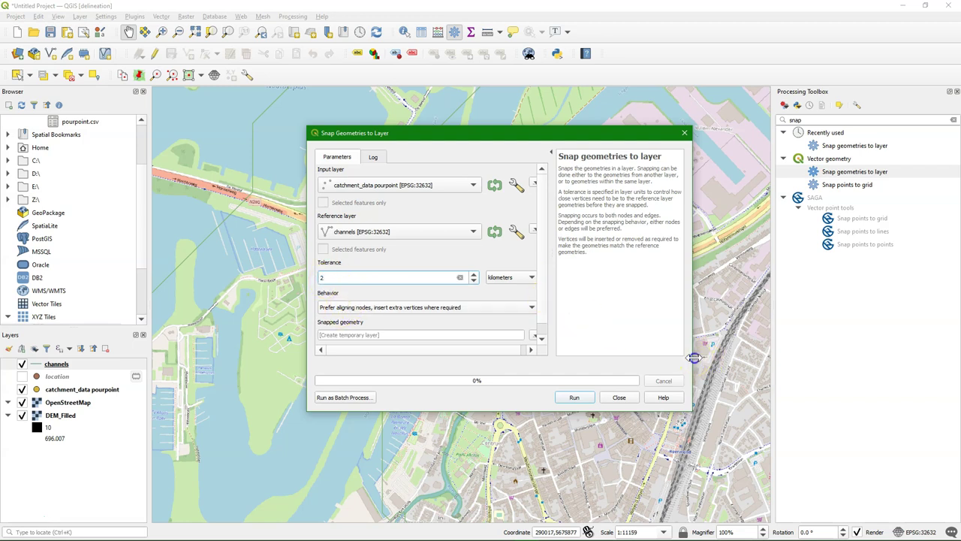
pyautogui.moveTo(691, 350); pyautogui.dragTo(751, 348)
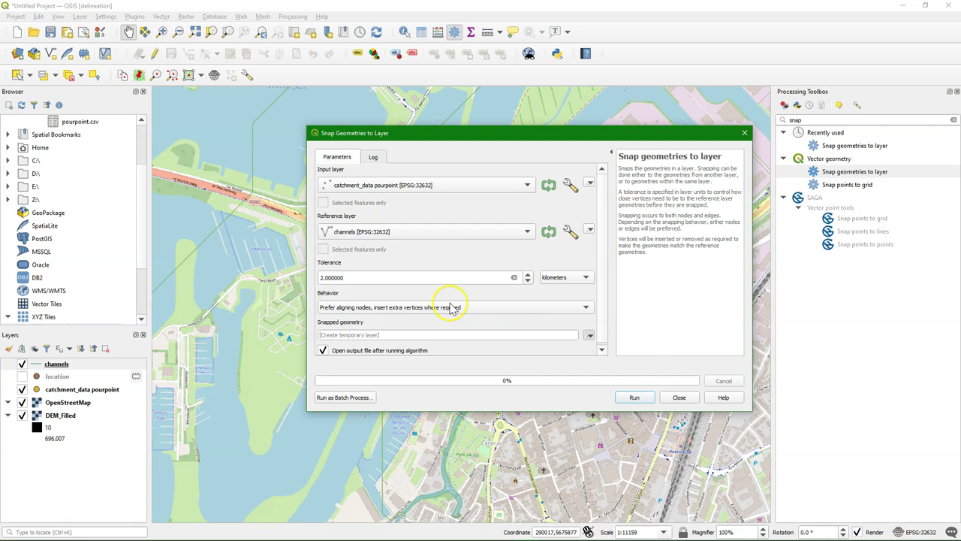
# - Keep aligning-nodes behaviour, save output as 'snapped pour point' in catchment_data.gpkg, and run snapping
pyautogui.click(453, 308)
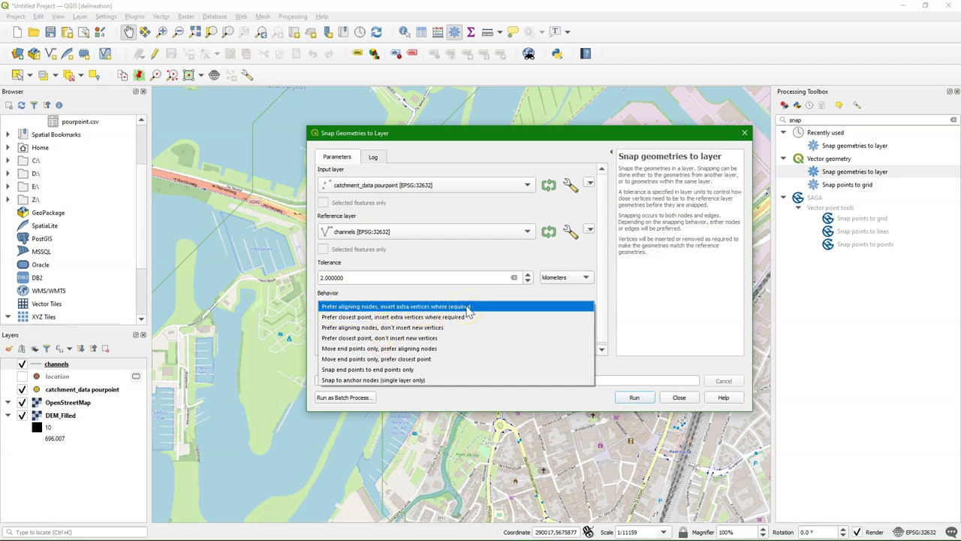
pyautogui.click(390, 306)
pyautogui.click(590, 335)
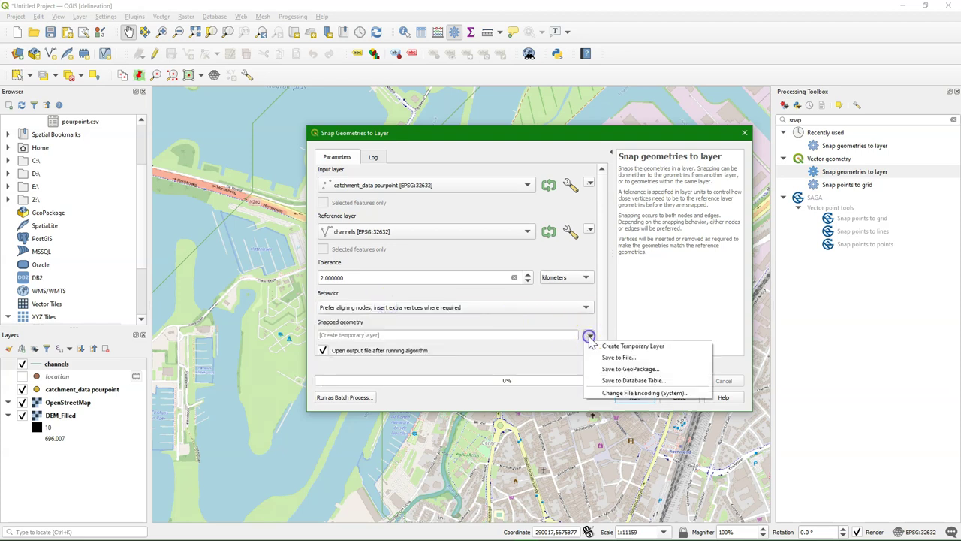
pyautogui.click(627, 368)
pyautogui.click(485, 253)
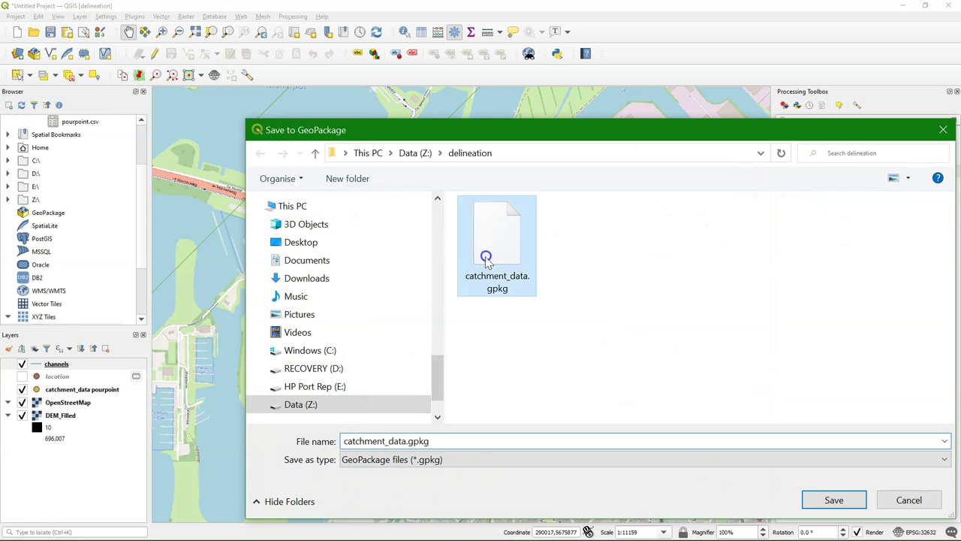
pyautogui.click(832, 498)
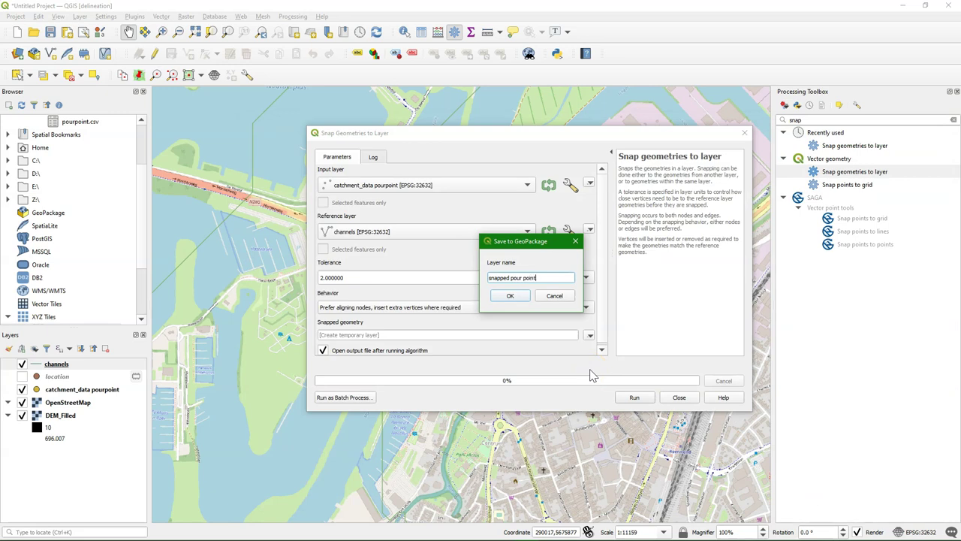
pyautogui.click(513, 295)
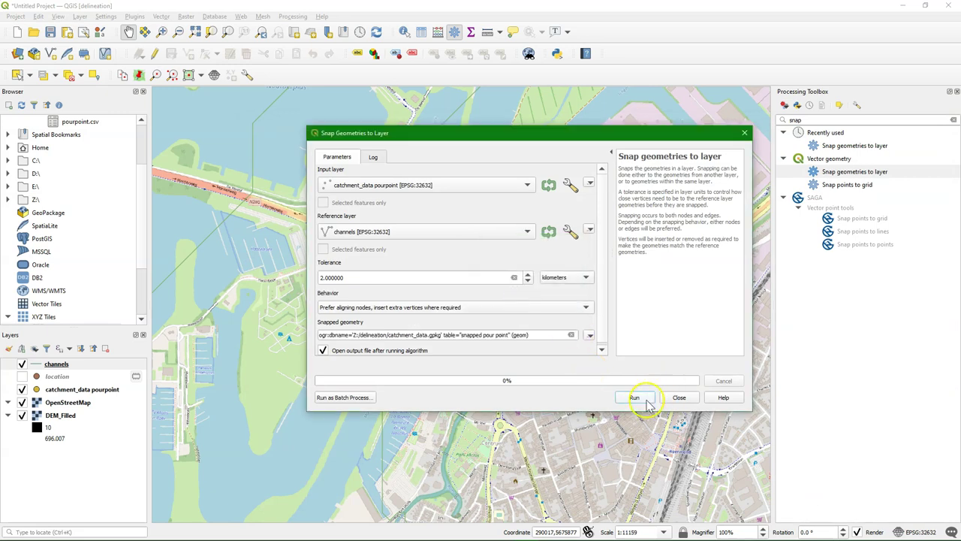
pyautogui.click(636, 398)
pyautogui.click(679, 397)
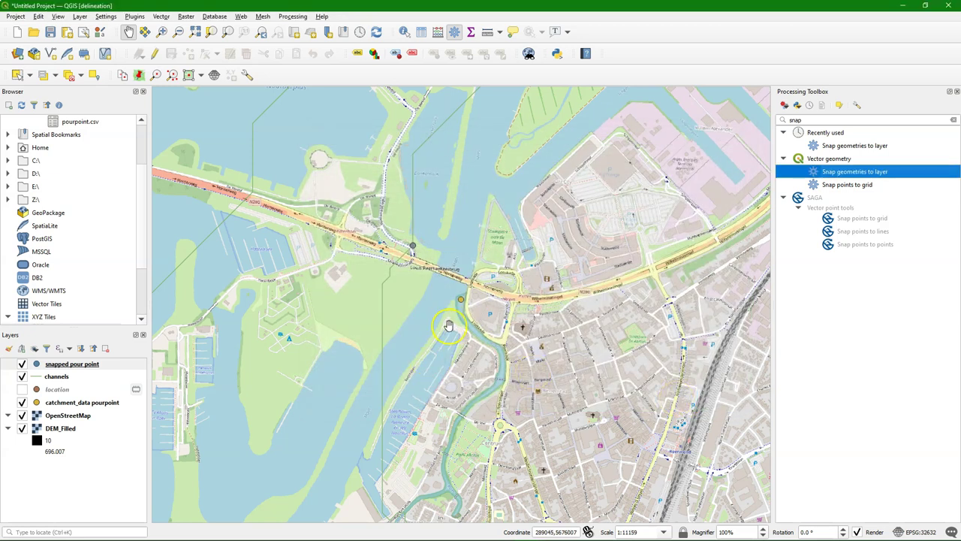
# - Close the run dialog and open SAGA Upslope Area via an 'upslo' toolbox search
pyautogui.click(447, 282)
pyautogui.click(413, 249)
pyautogui.click(811, 120)
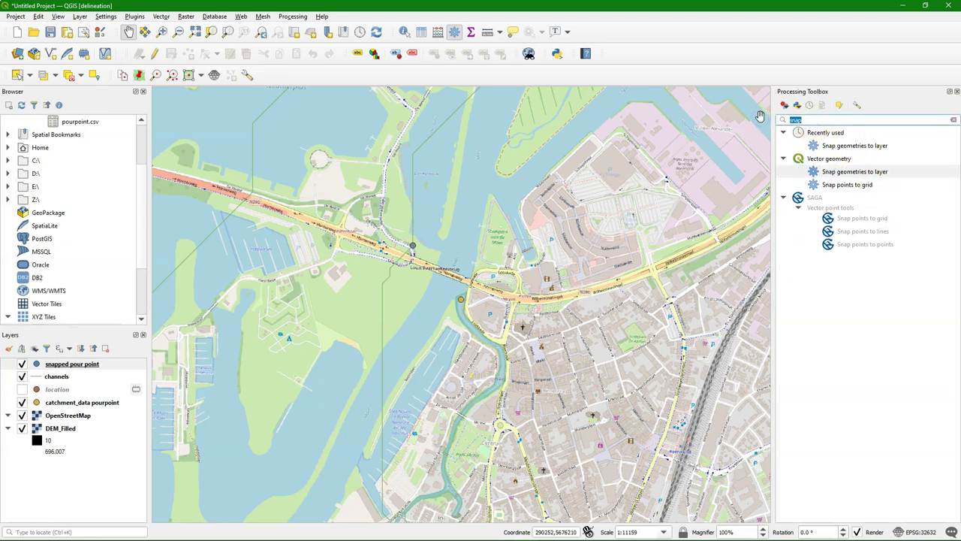
pyautogui.write('upslo')
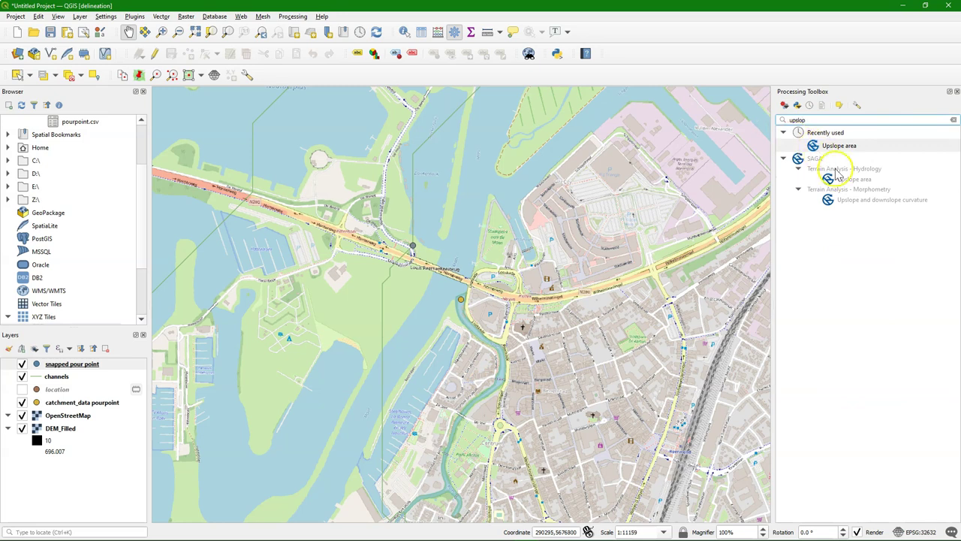
pyautogui.doubleClick(854, 179)
# - Close Upslope Area again and search the toolbox for 'add' to list Add X/Y fields
pyautogui.click(351, 215)
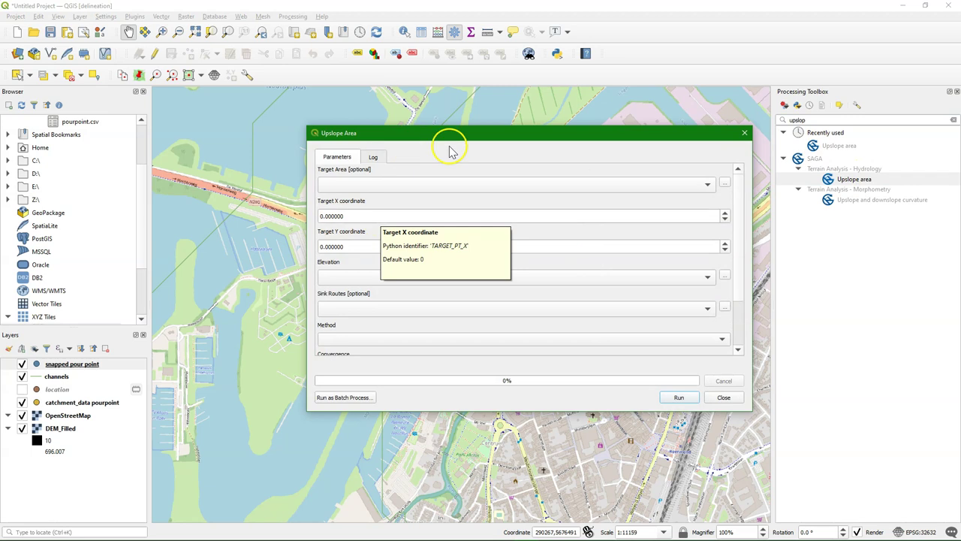
pyautogui.click(746, 134)
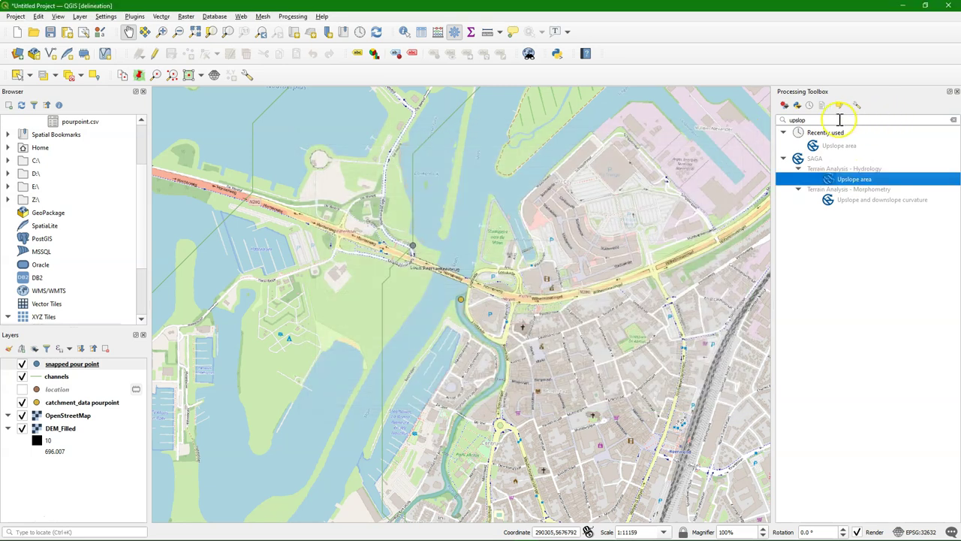
pyautogui.moveTo(847, 118); pyautogui.dragTo(767, 121)
pyautogui.write('add')
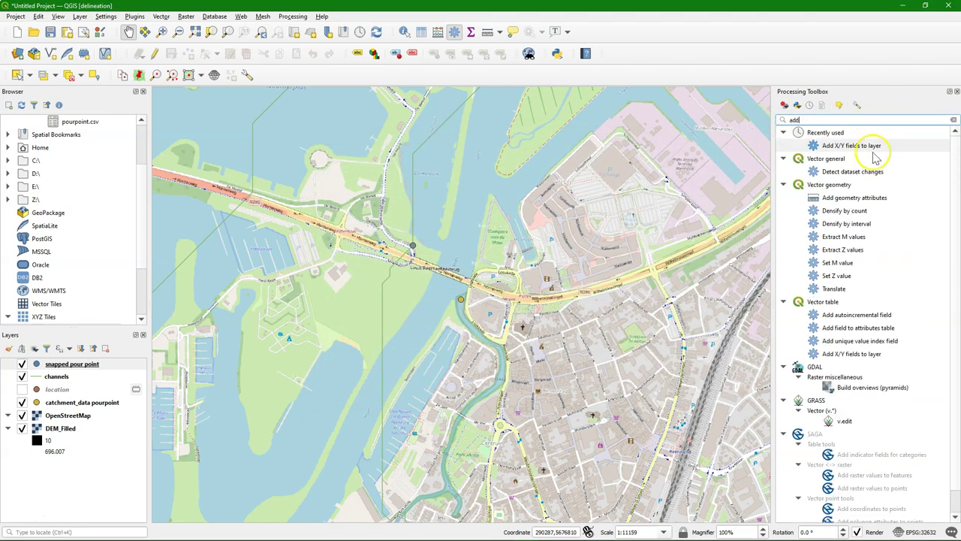
# - Add EPSG:32632 X/Y fields to snapped pour point, saved as 'snapped pour point xy' in catchment_data.gpkg
pyautogui.click(867, 355)
pyautogui.doubleClick(851, 354)
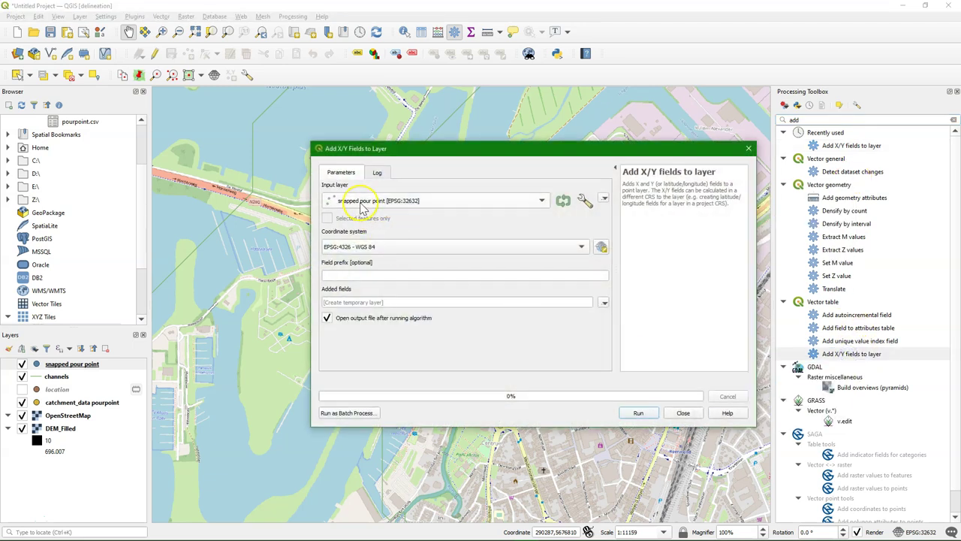
pyautogui.click(334, 247)
pyautogui.click(349, 257)
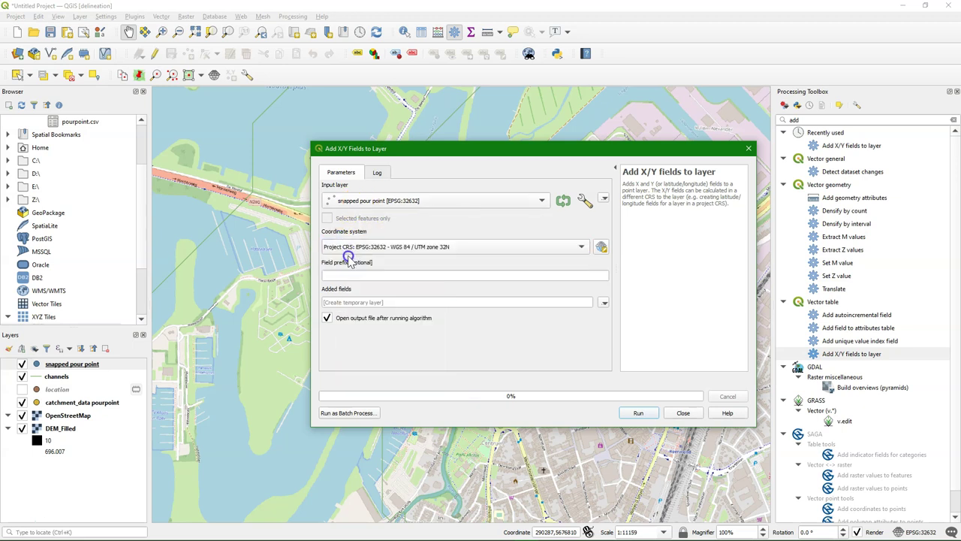
pyautogui.click(605, 301)
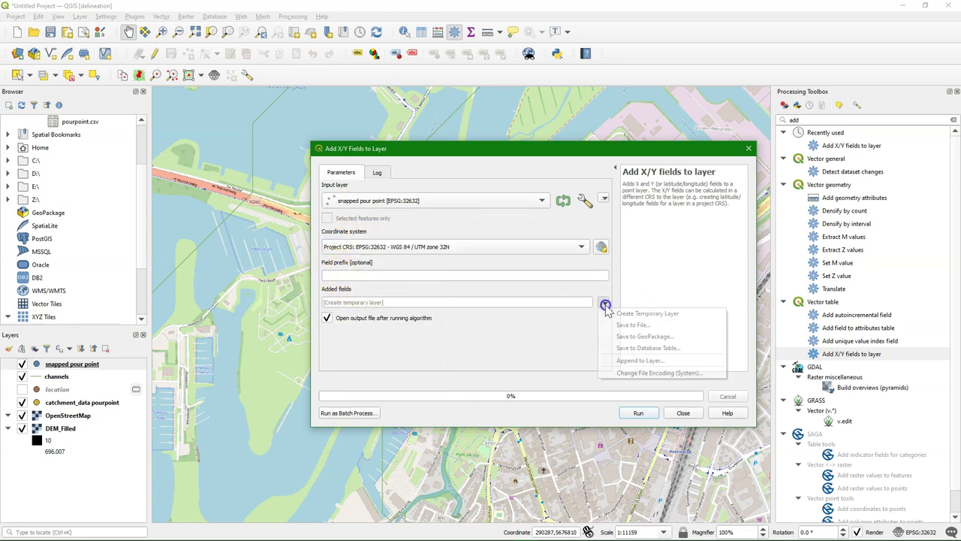
pyautogui.click(638, 337)
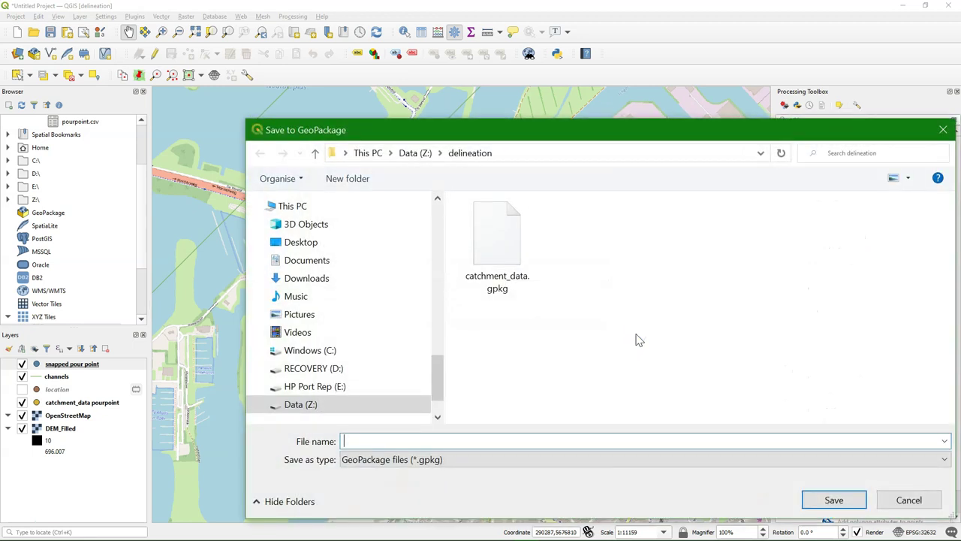
pyautogui.click(503, 223)
pyautogui.click(852, 501)
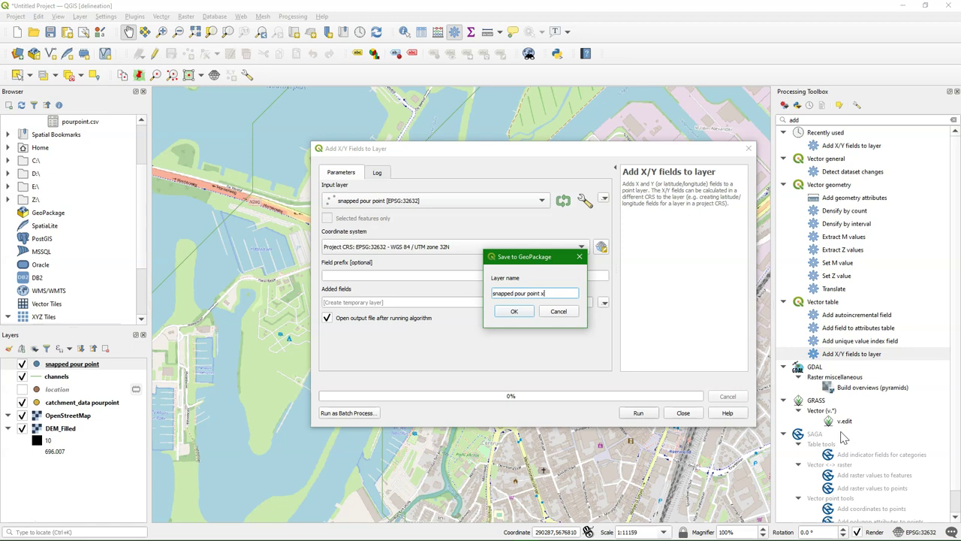
pyautogui.click(514, 311)
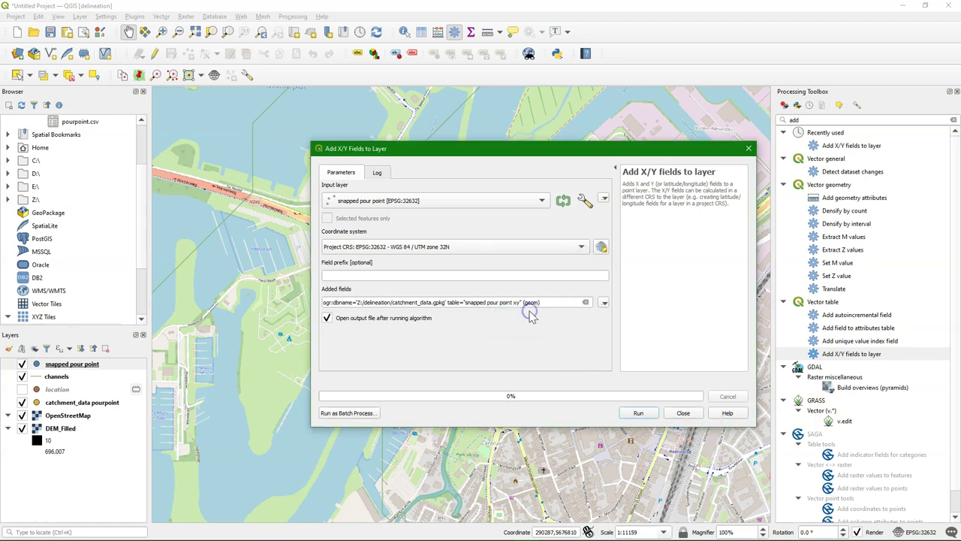
pyautogui.click(638, 412)
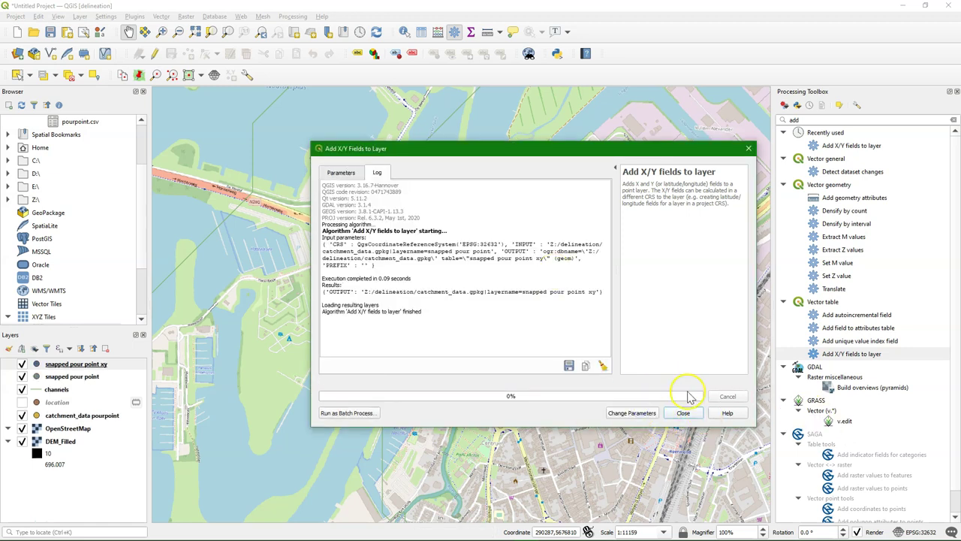
pyautogui.click(684, 413)
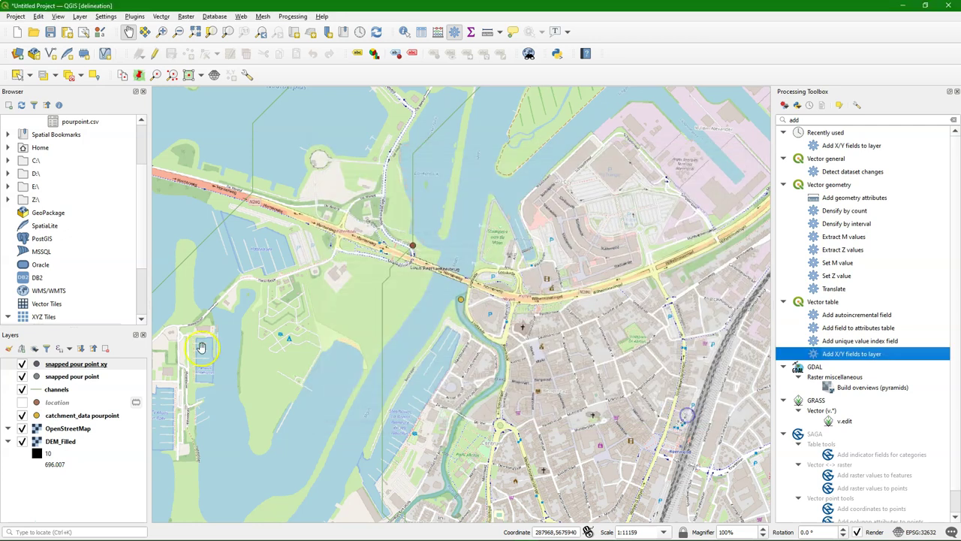
# - Open and dock the snapped pour point xy attribute table showing its x and y coordinates
pyautogui.rightClick(74, 367)
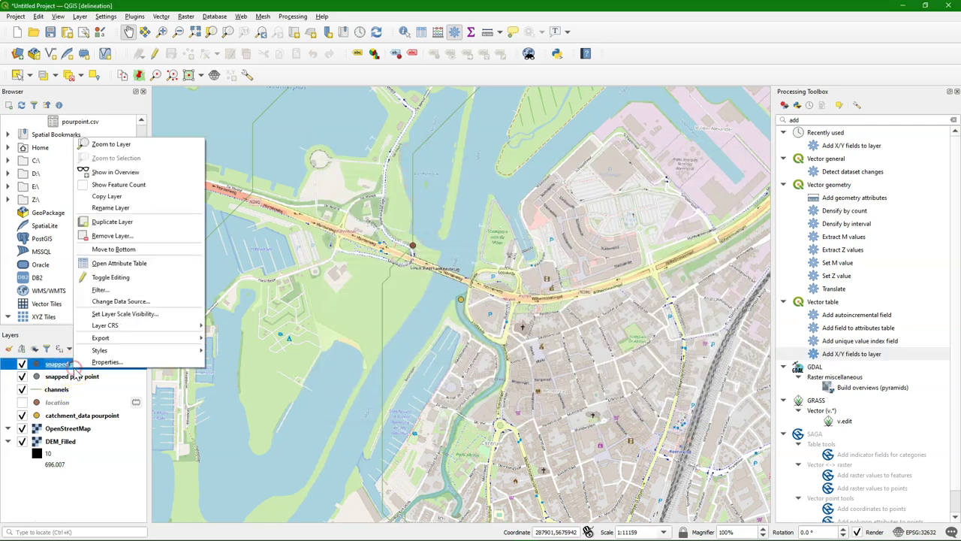
pyautogui.click(119, 263)
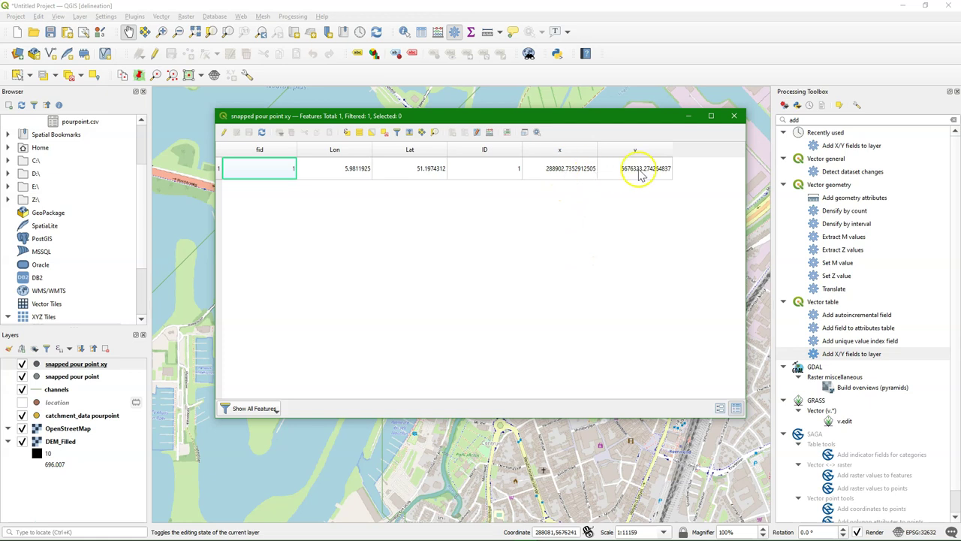
pyautogui.click(524, 132)
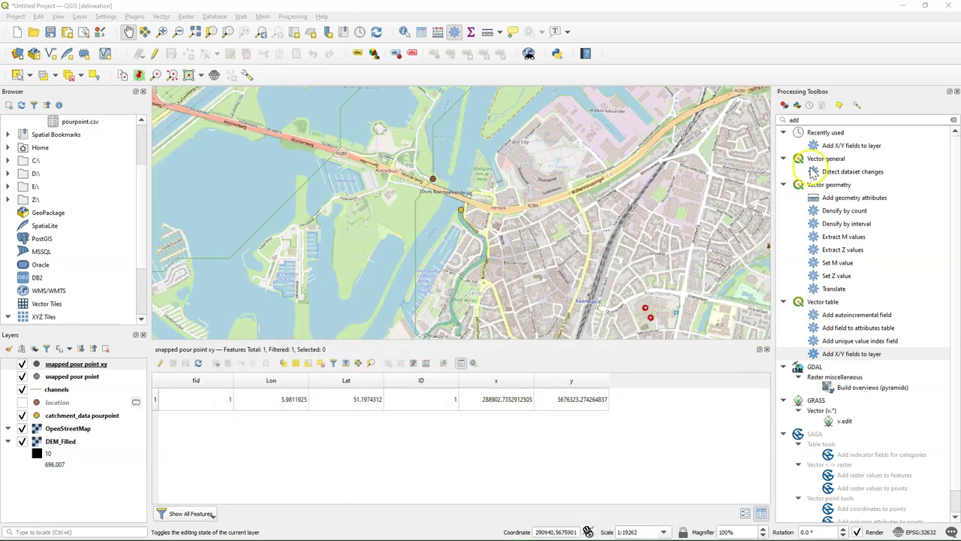
pyautogui.doubleClick(816, 120)
# - Open Upslope Area and paste the pour point's x and y values into Target X/Y
pyautogui.write('upslop')
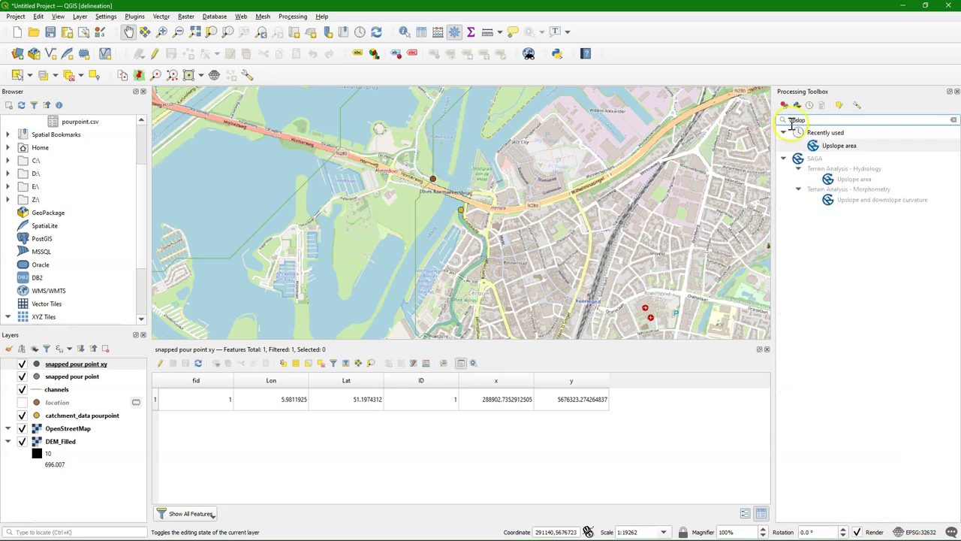
pyautogui.doubleClick(853, 146)
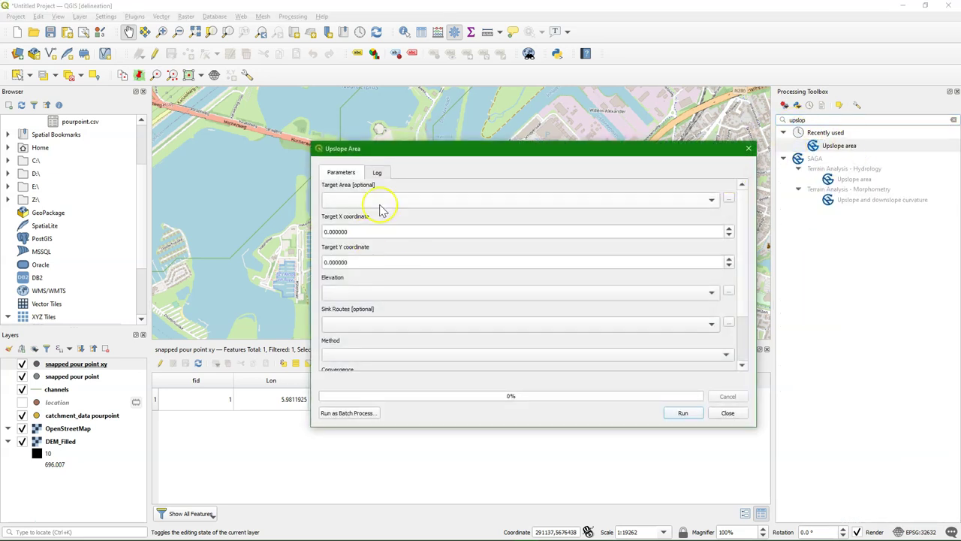
pyautogui.moveTo(406, 150); pyautogui.dragTo(293, 80)
pyautogui.click(486, 402)
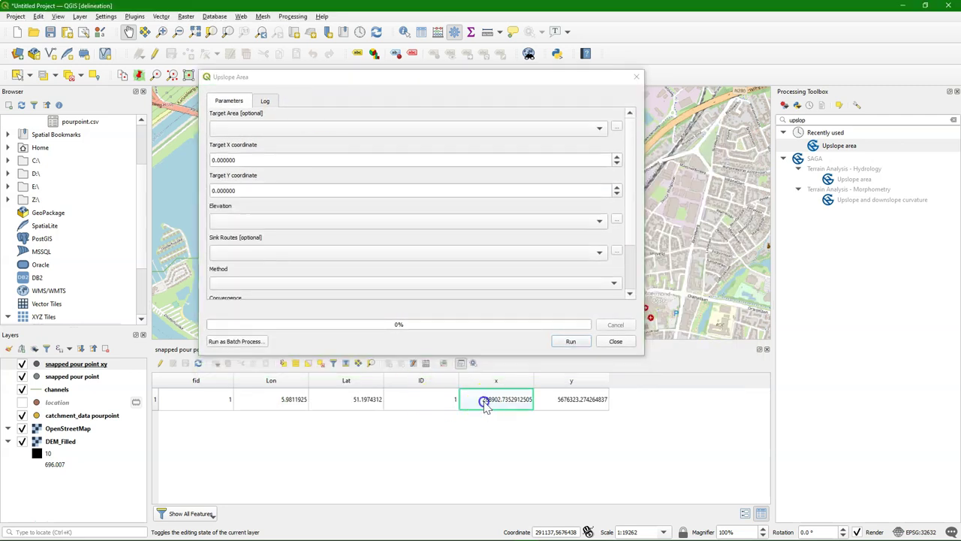
pyautogui.click(257, 159)
pyautogui.write('288902.735291')
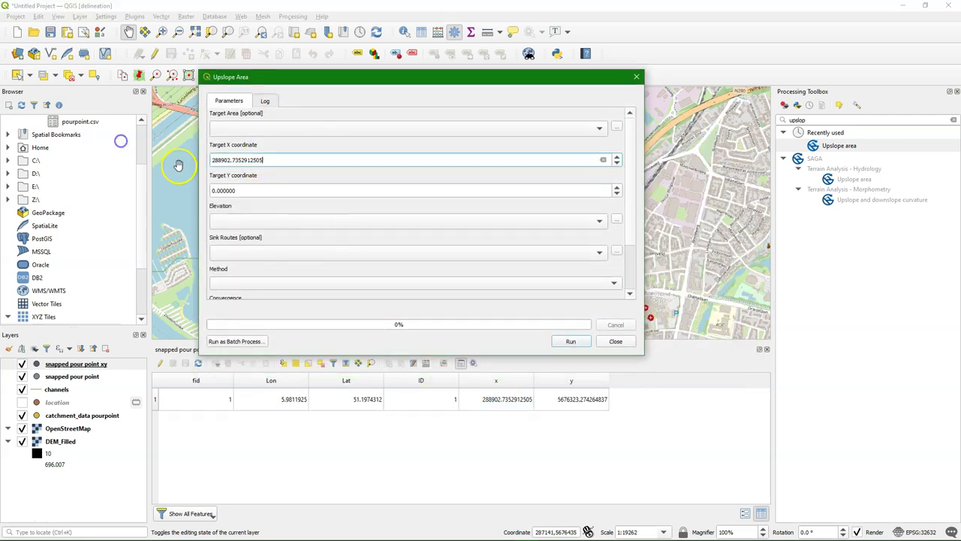
pyautogui.click(590, 403)
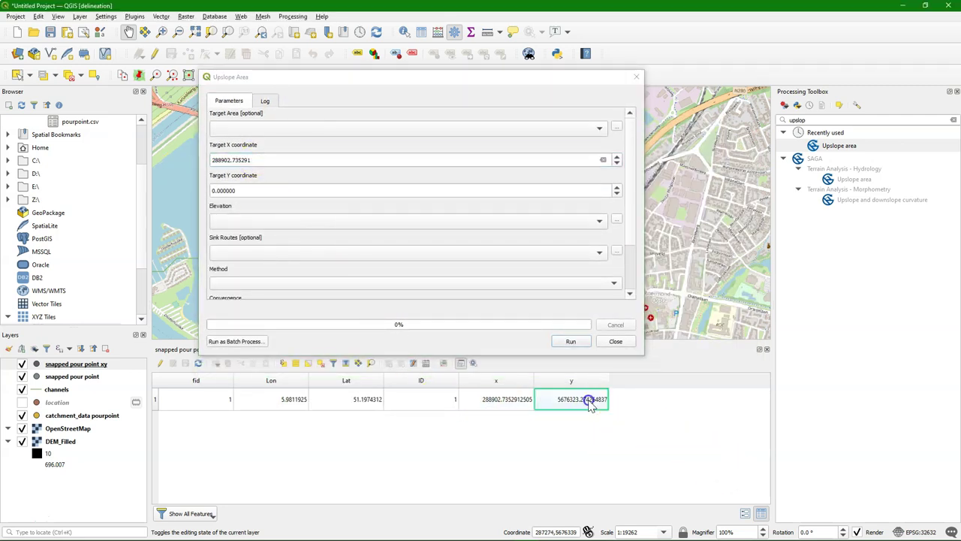
pyautogui.click(273, 191)
pyautogui.write('5676323.274265')
# - Use DEM_Filled as the elevation raster with the Deterministic 8 method
pyautogui.click(225, 218)
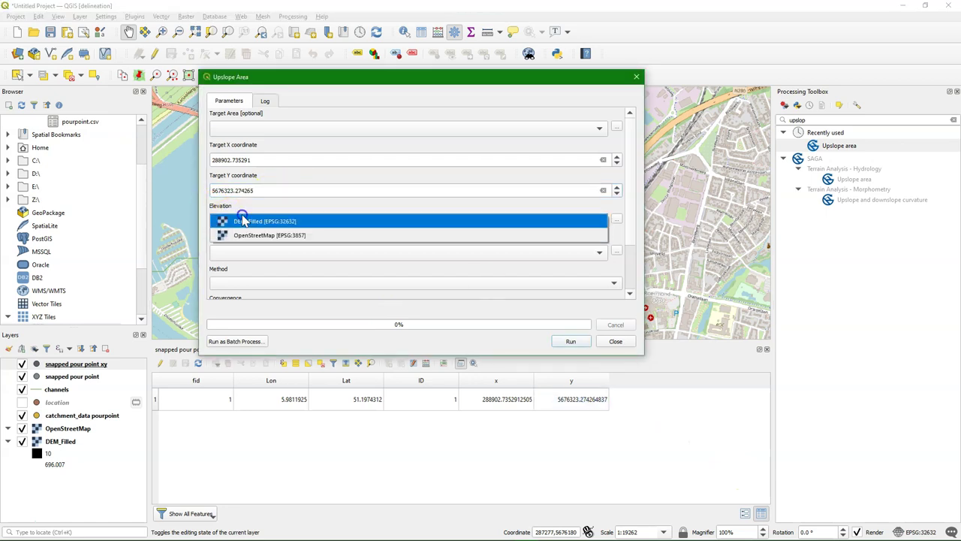
pyautogui.click(243, 221)
pyautogui.scroll(-2, 633, 177)
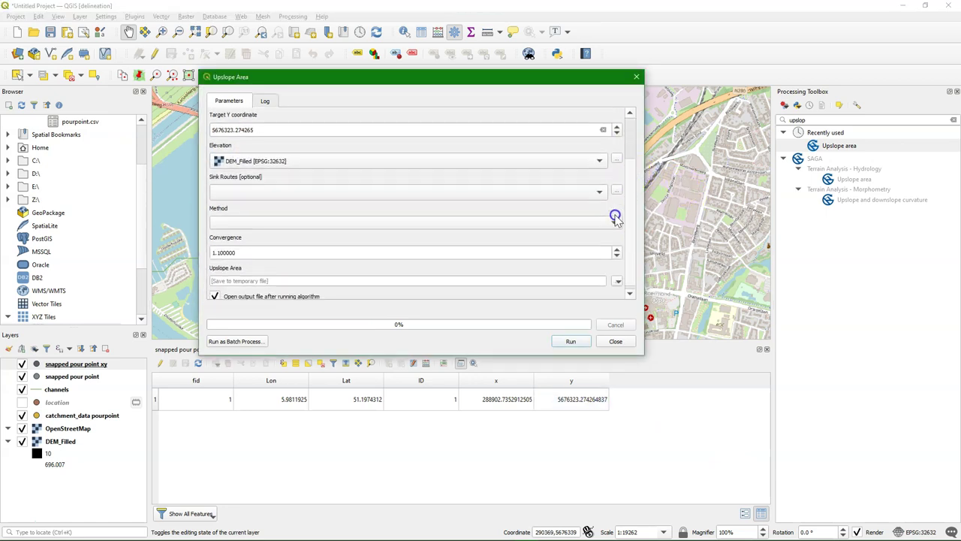
pyautogui.click(614, 221)
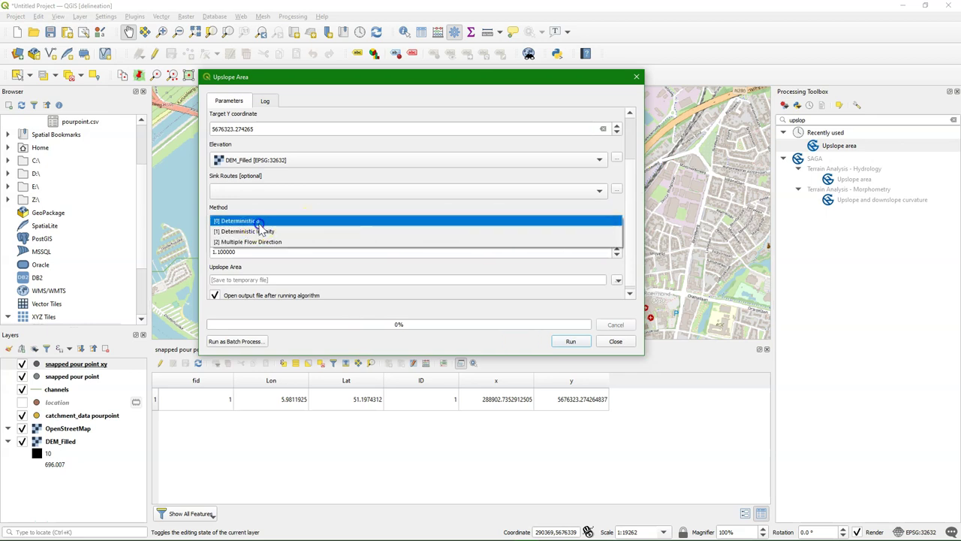
pyautogui.click(257, 221)
pyautogui.moveTo(628, 218); pyautogui.dragTo(630, 247)
# - Save the output as catchment.sdat, run it, and zoom the map to the catchment raster
pyautogui.click(617, 276)
pyautogui.click(635, 298)
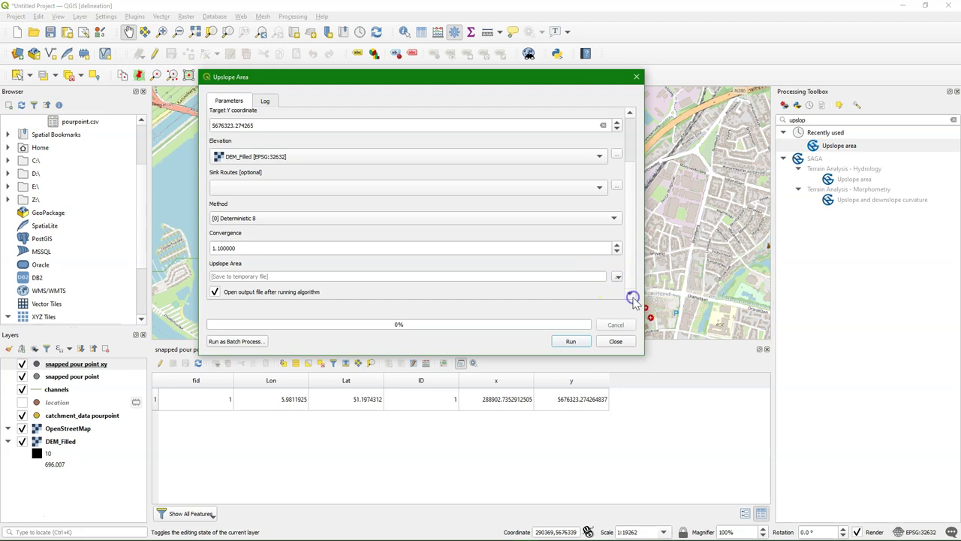
pyautogui.write('catchment')
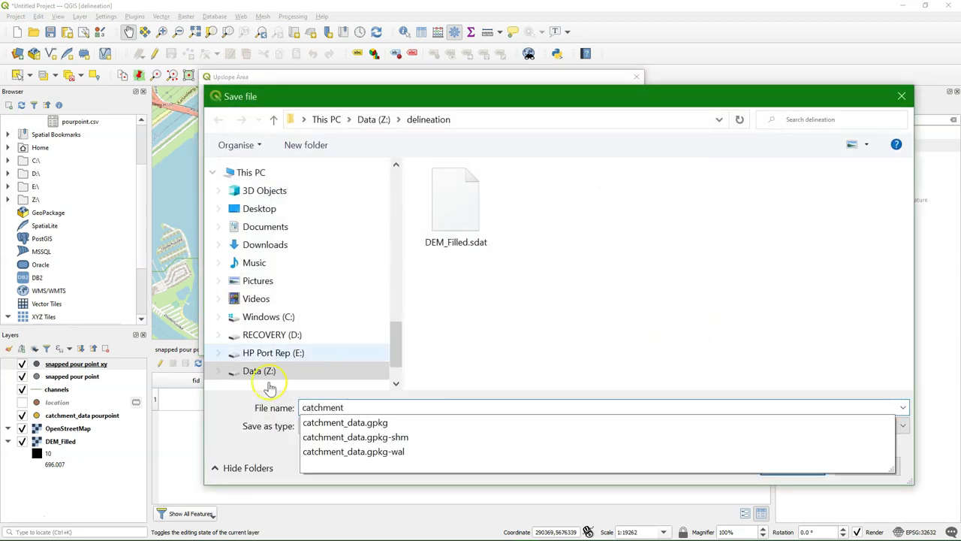
pyautogui.click(248, 426)
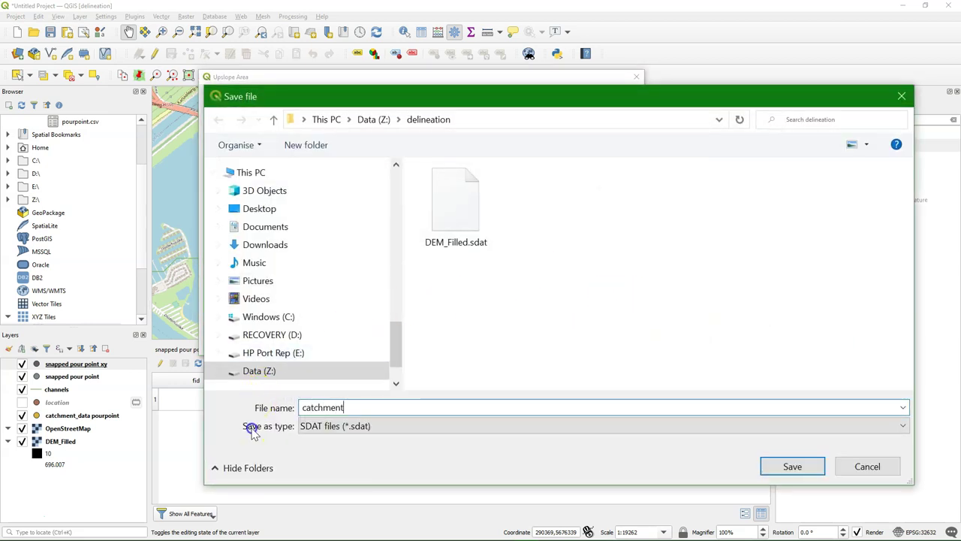
pyautogui.click(793, 466)
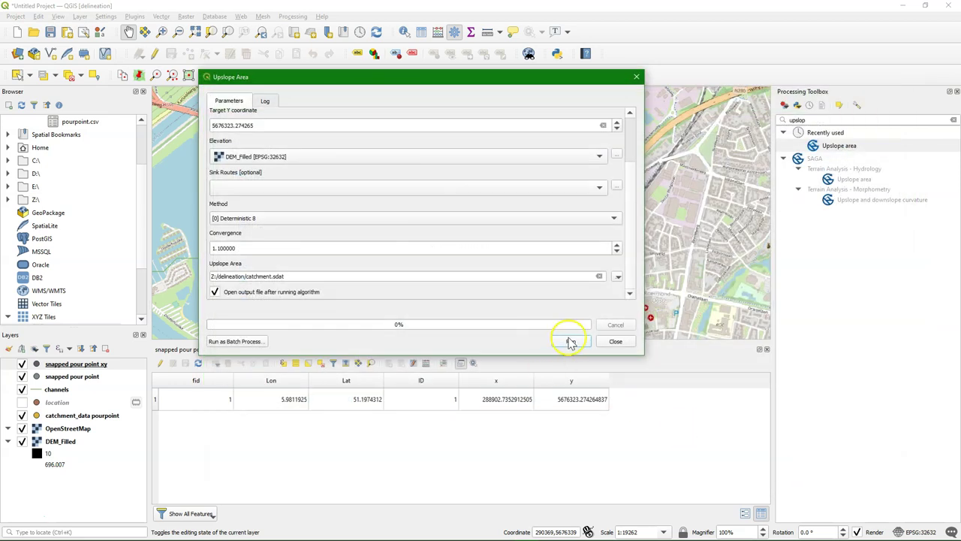
pyautogui.click(570, 340)
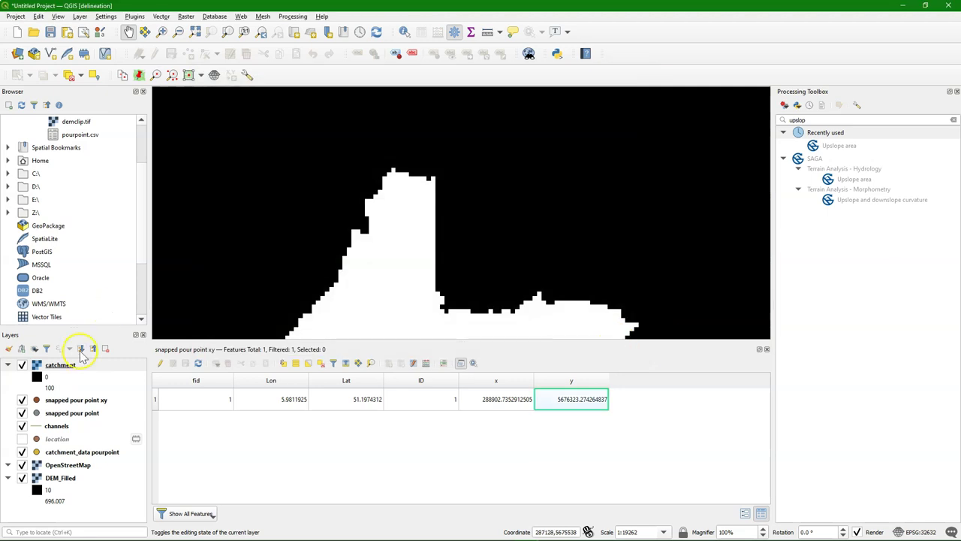
pyautogui.rightClick(60, 368)
pyautogui.click(129, 187)
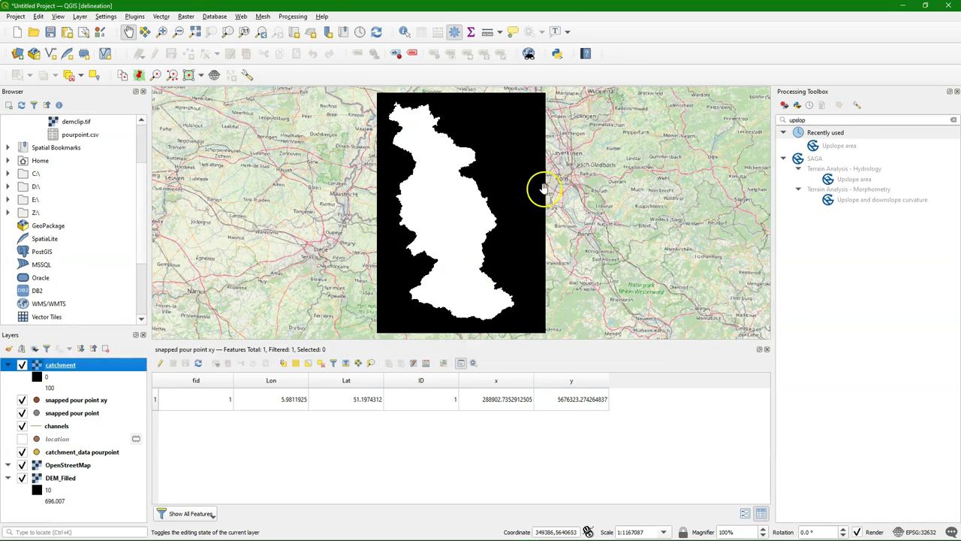
# - Polygonize the catchment raster from Raster > Conversion, saving the polygons as catchpoly.shp
pyautogui.click(185, 16)
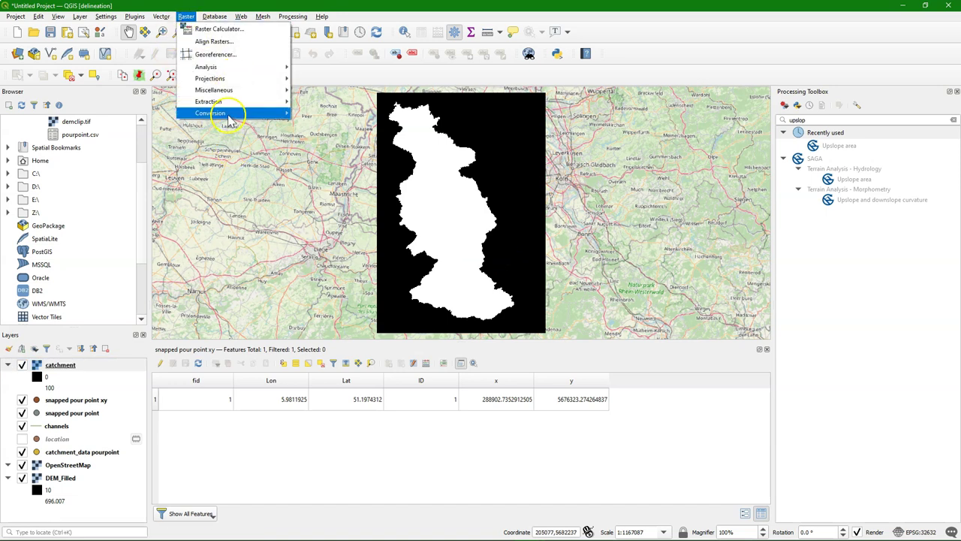
pyautogui.moveTo(229, 117)
pyautogui.click(347, 128)
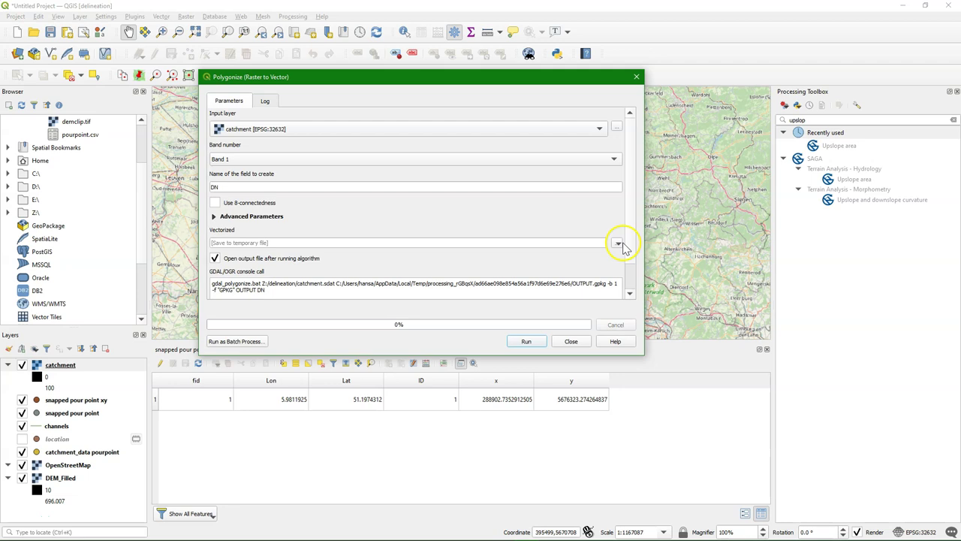
pyautogui.click(622, 243)
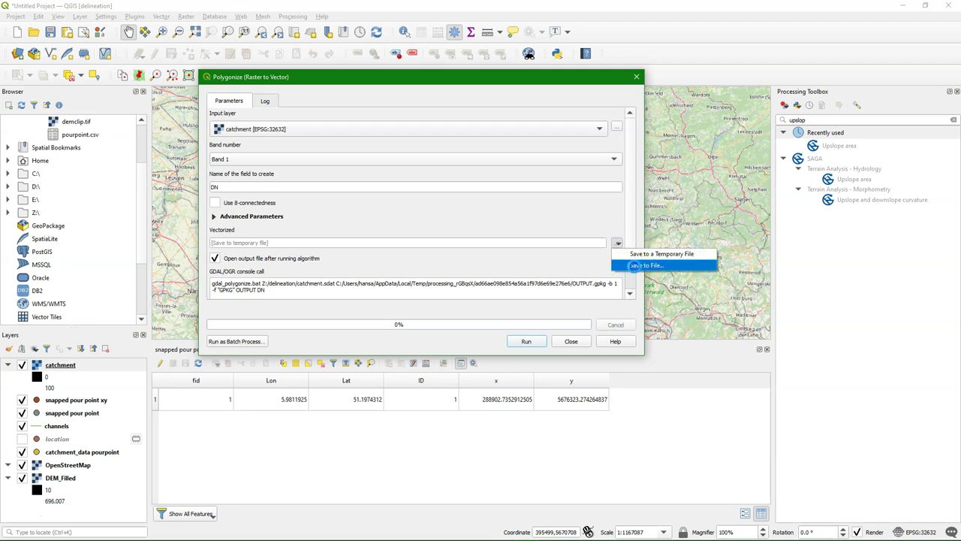
pyautogui.click(634, 270)
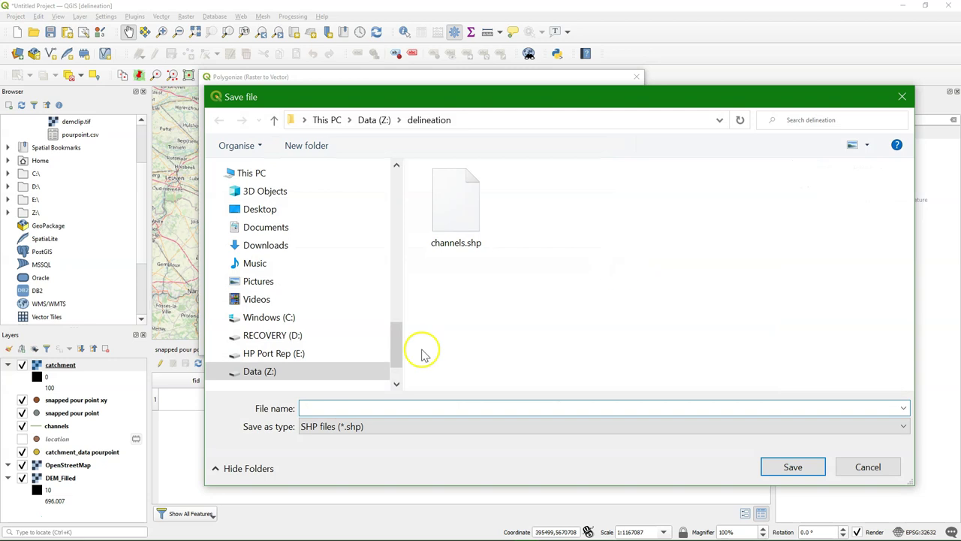
pyautogui.write('catc')
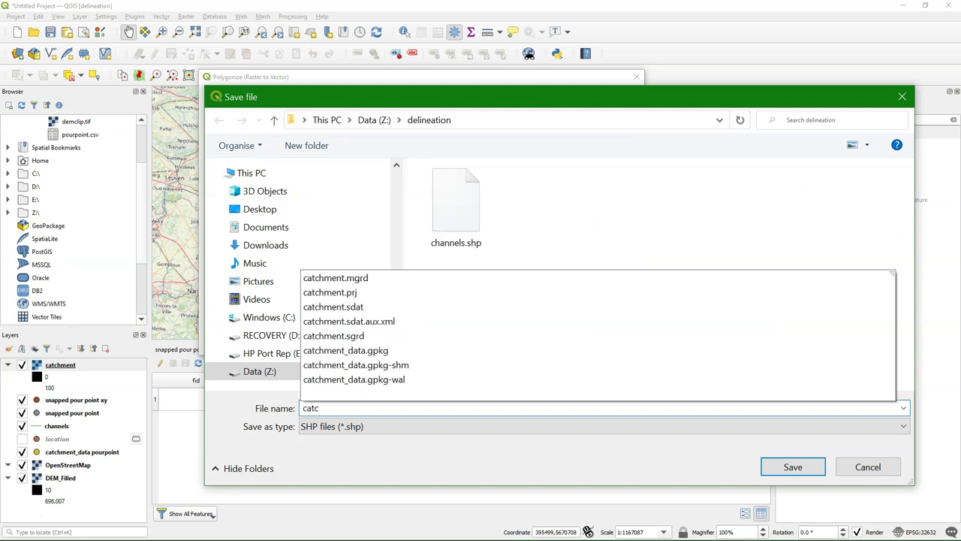
pyautogui.write('hpoly')
pyautogui.click(781, 466)
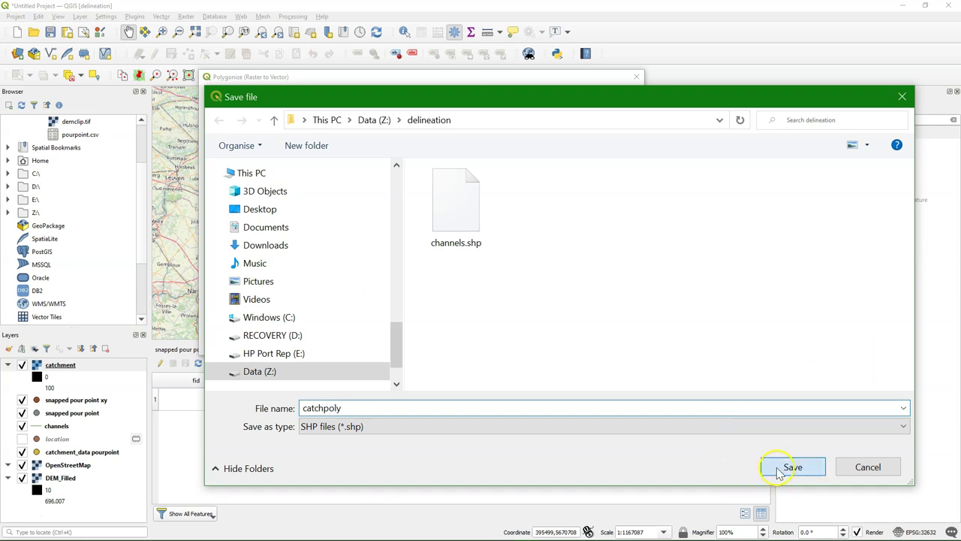
pyautogui.click(528, 342)
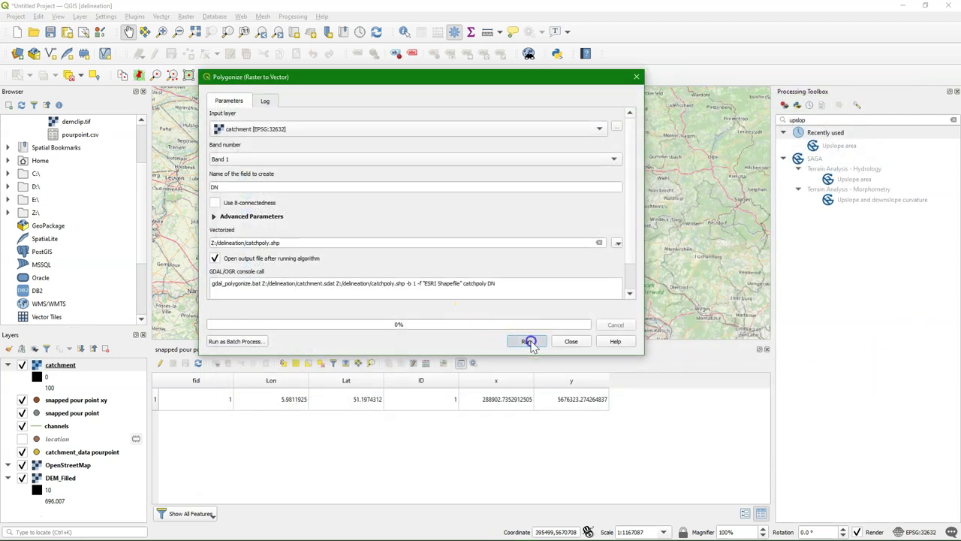
pyautogui.click(572, 341)
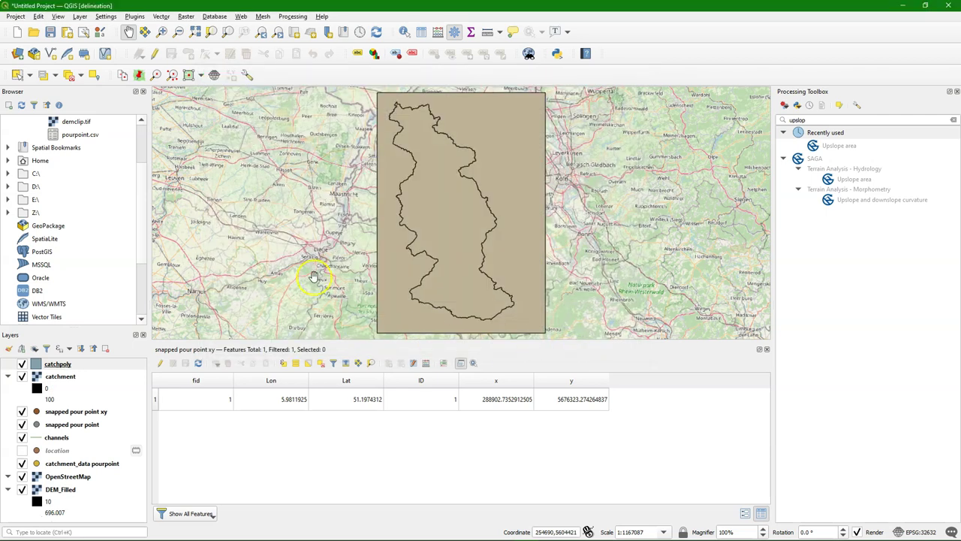
# - In catchpoly's docked attribute table, select feature 3 and invert to the other four
pyautogui.rightClick(58, 366)
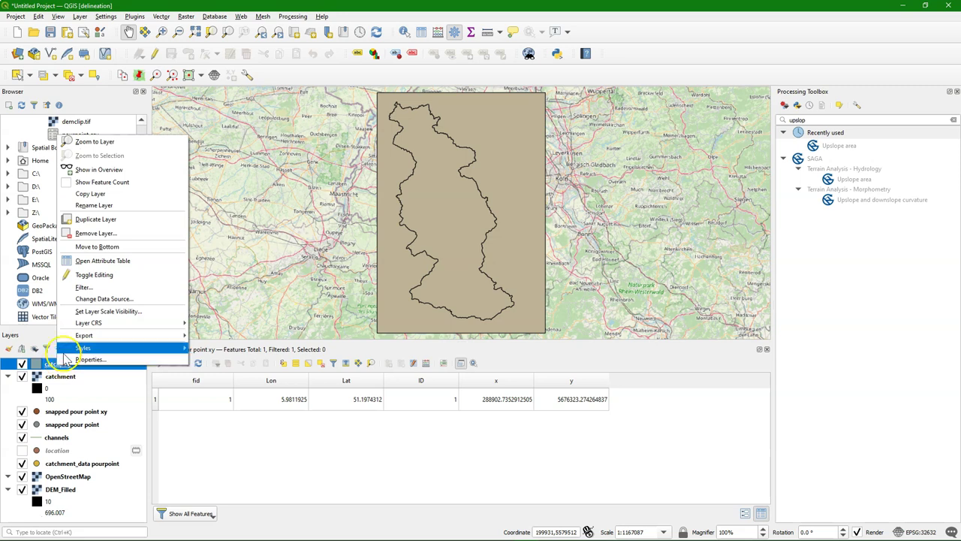
pyautogui.click(105, 261)
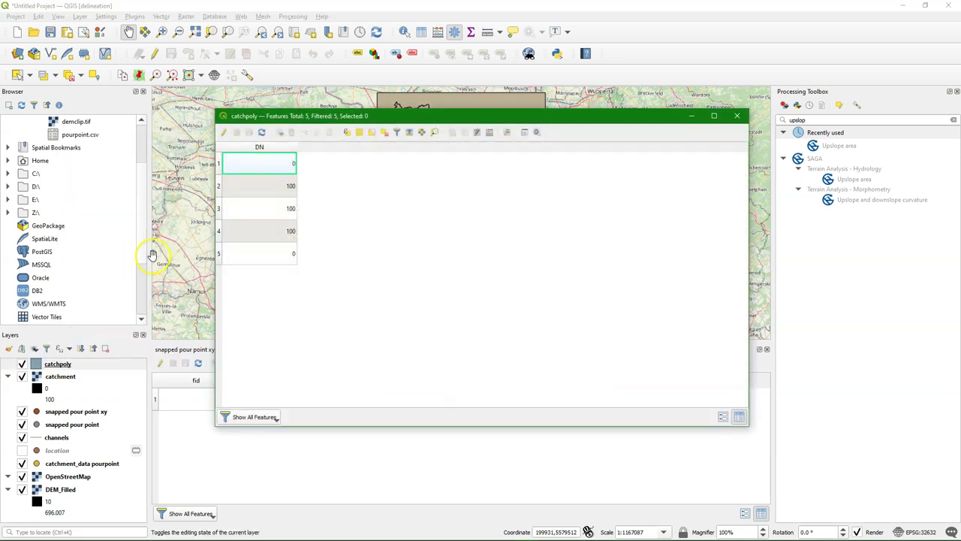
pyautogui.click(525, 132)
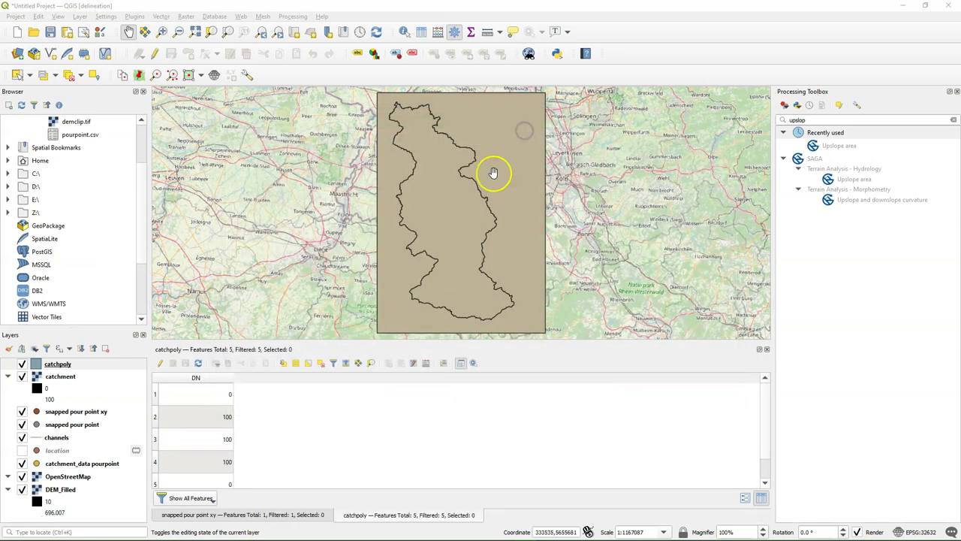
pyautogui.click(156, 410)
pyautogui.click(155, 455)
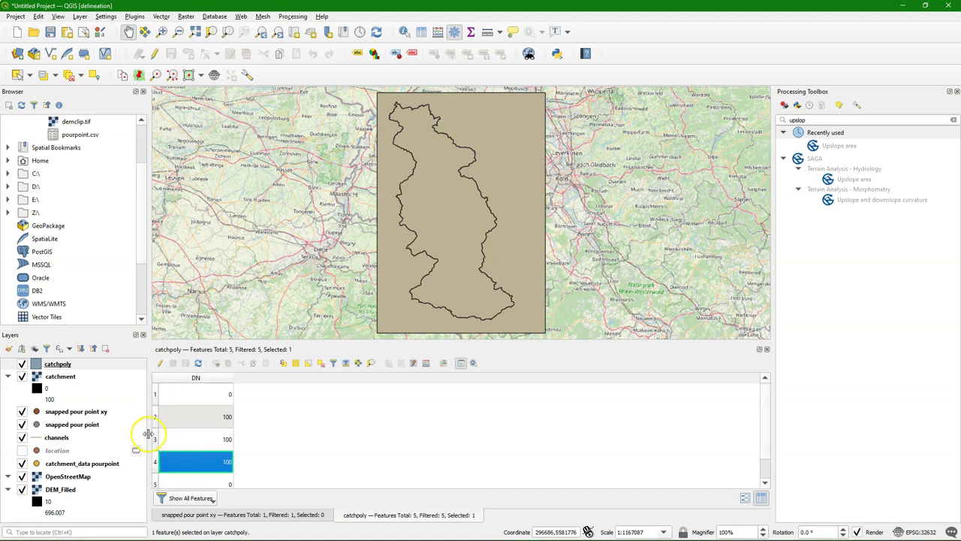
pyautogui.click(156, 439)
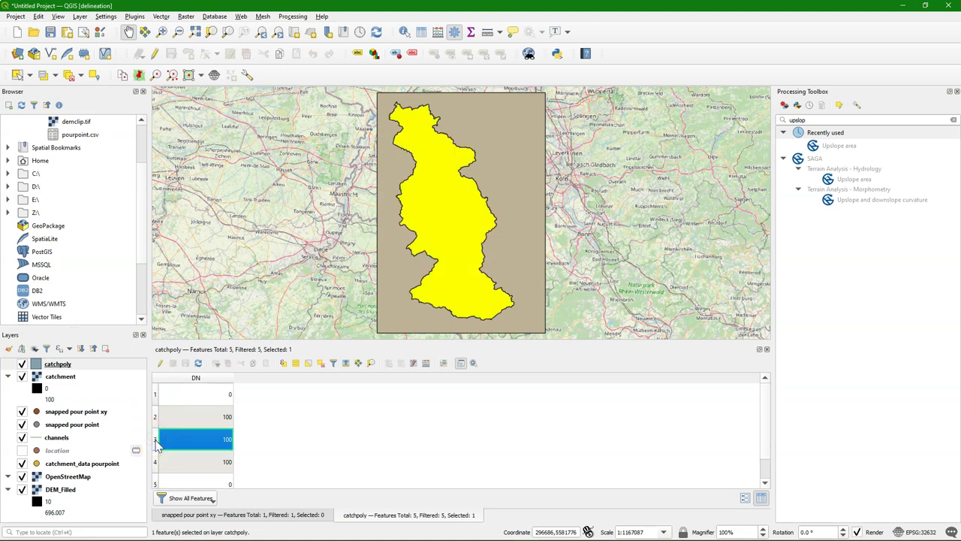
pyautogui.click(307, 366)
# - Delete the four selected features in edit mode and save the catchpoly edits
pyautogui.click(161, 363)
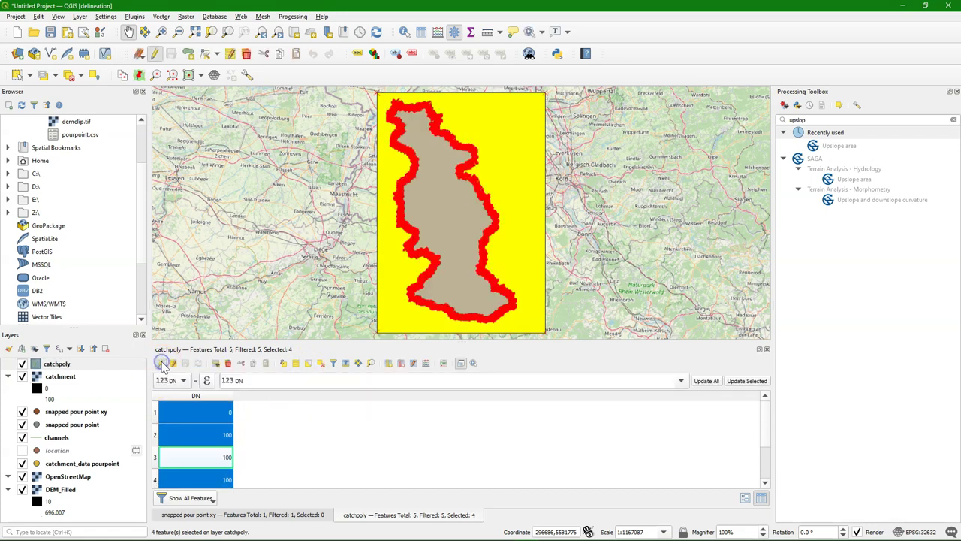
pyautogui.click(229, 364)
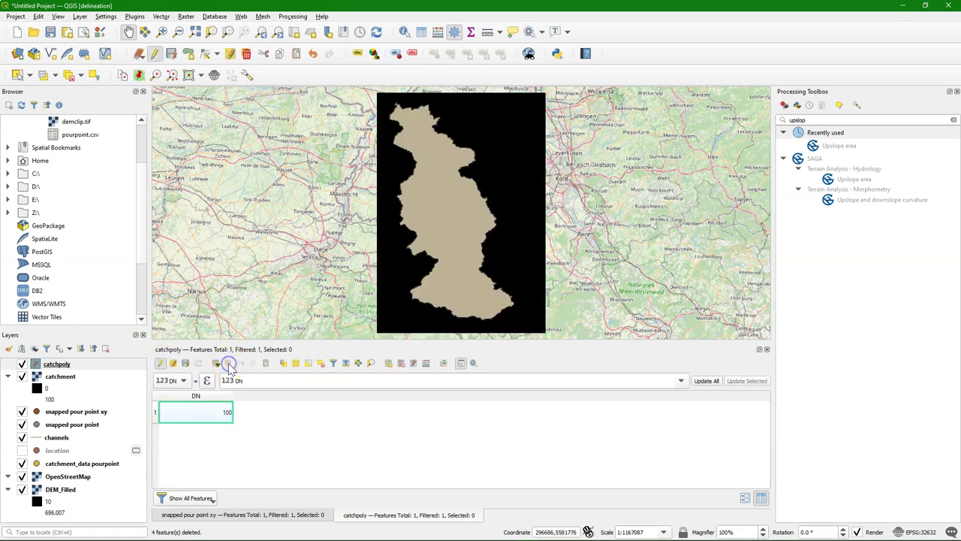
pyautogui.click(160, 364)
pyautogui.click(457, 282)
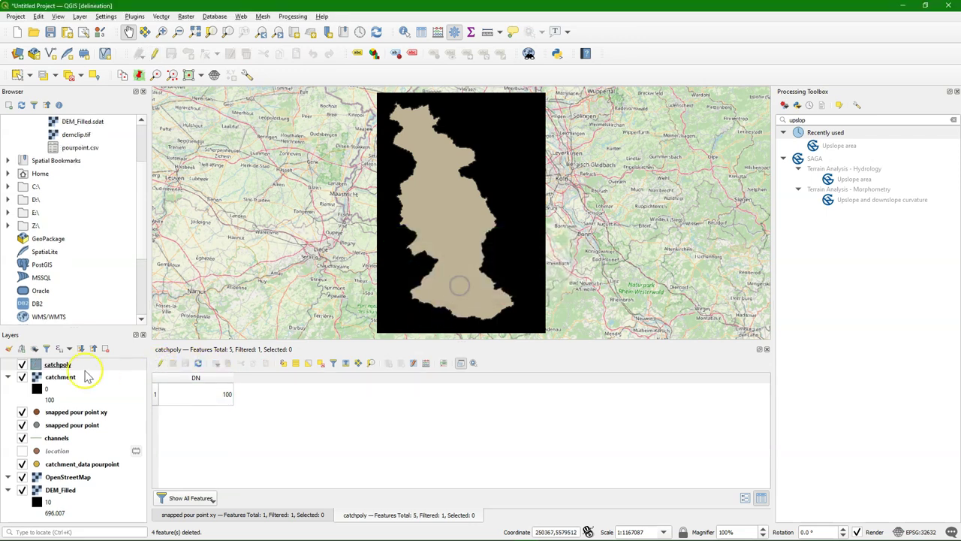
# - Hide the catchment raster and move snapped pour point xy to the top of the layers
pyautogui.click(22, 377)
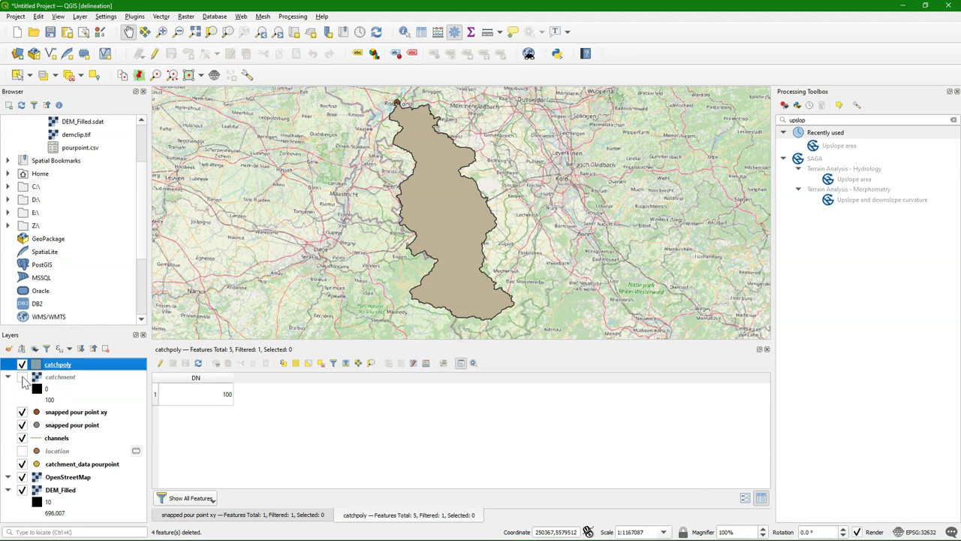
pyautogui.click(66, 412)
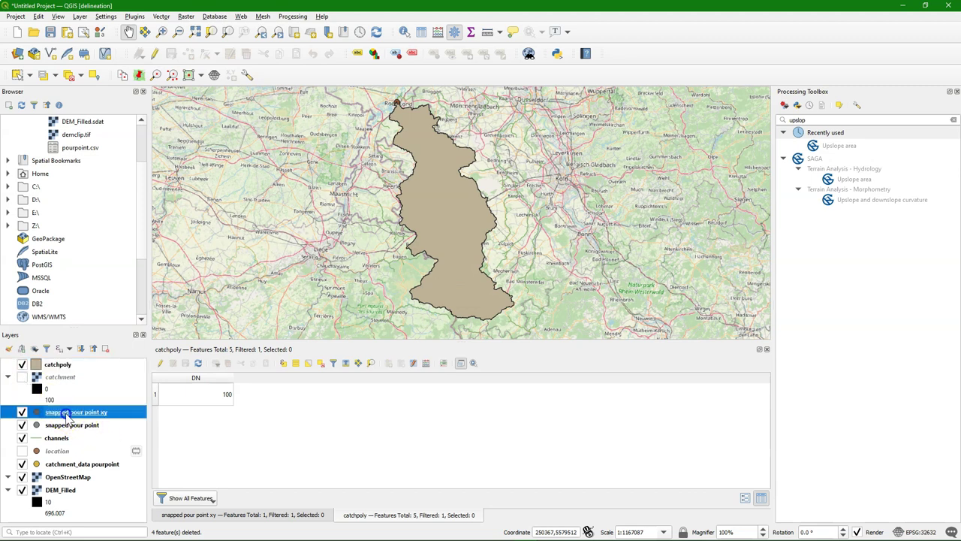
pyautogui.moveTo(66, 412); pyautogui.dragTo(98, 369)
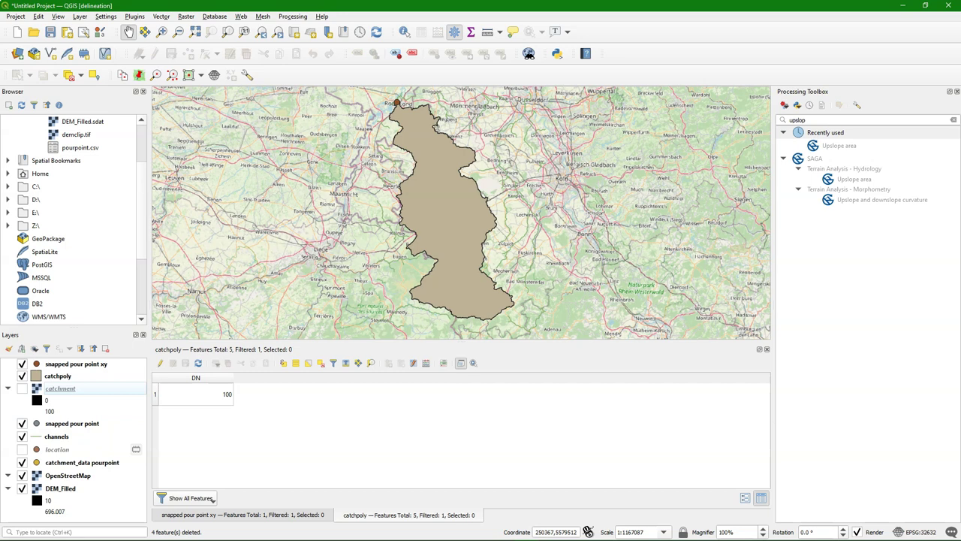